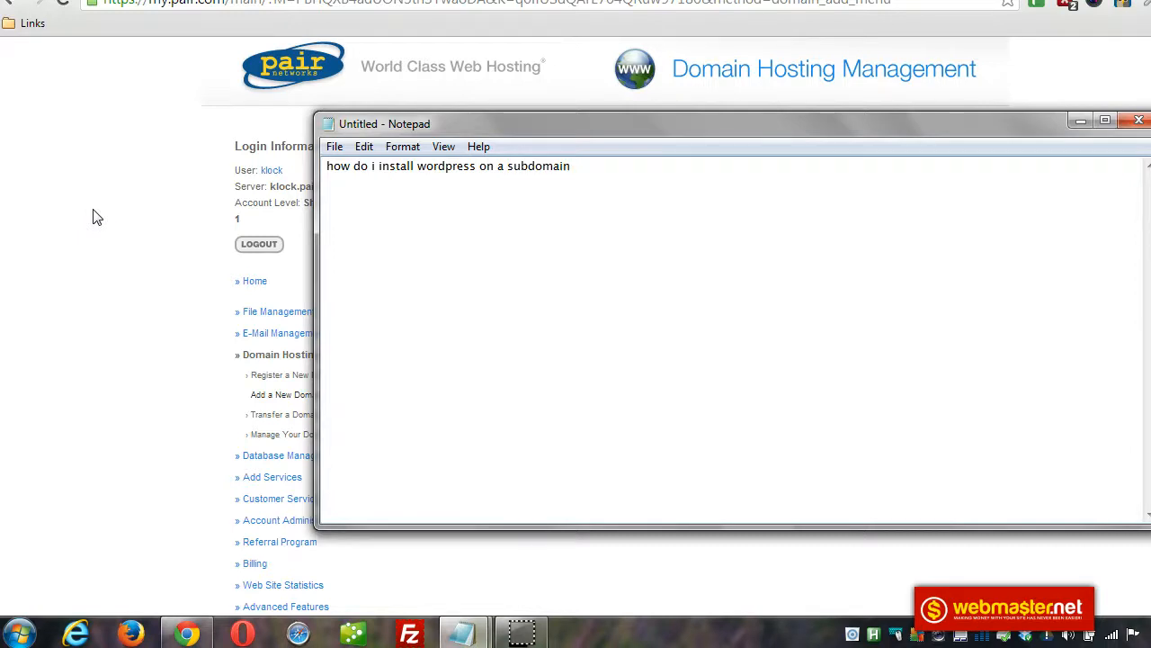
Return to the hosting control panel and open the form for adding a subdomain of a domain already on the account
{"action": "left_click", "coordinate": [62, 252]}
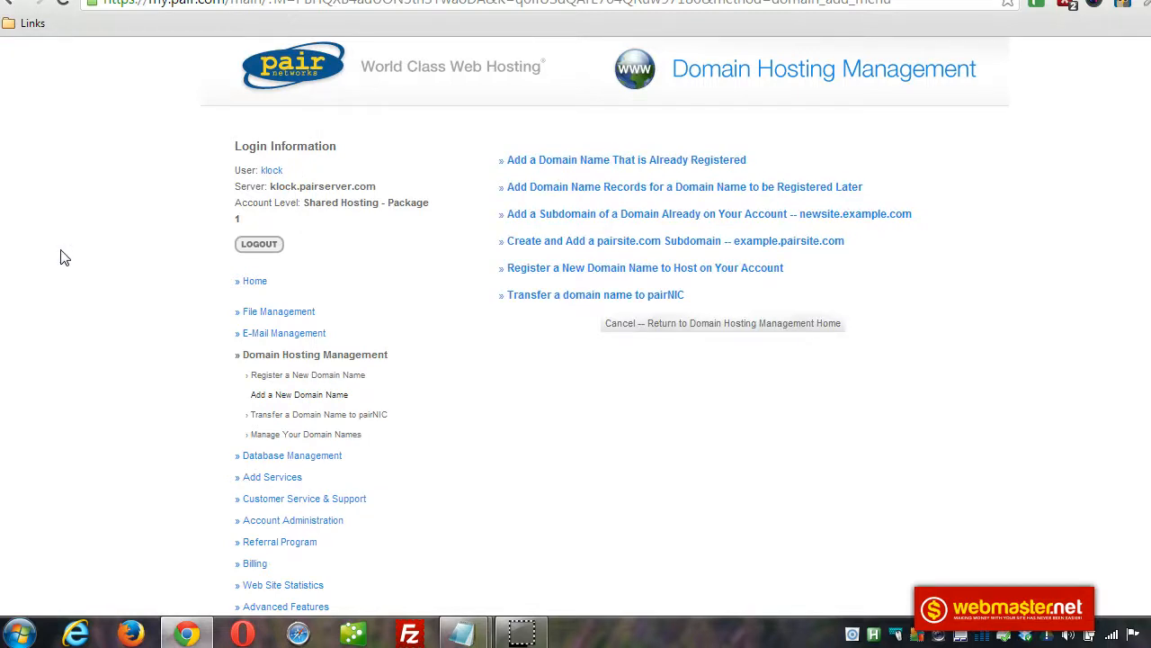
{"action": "left_click", "coordinate": [94, 257]}
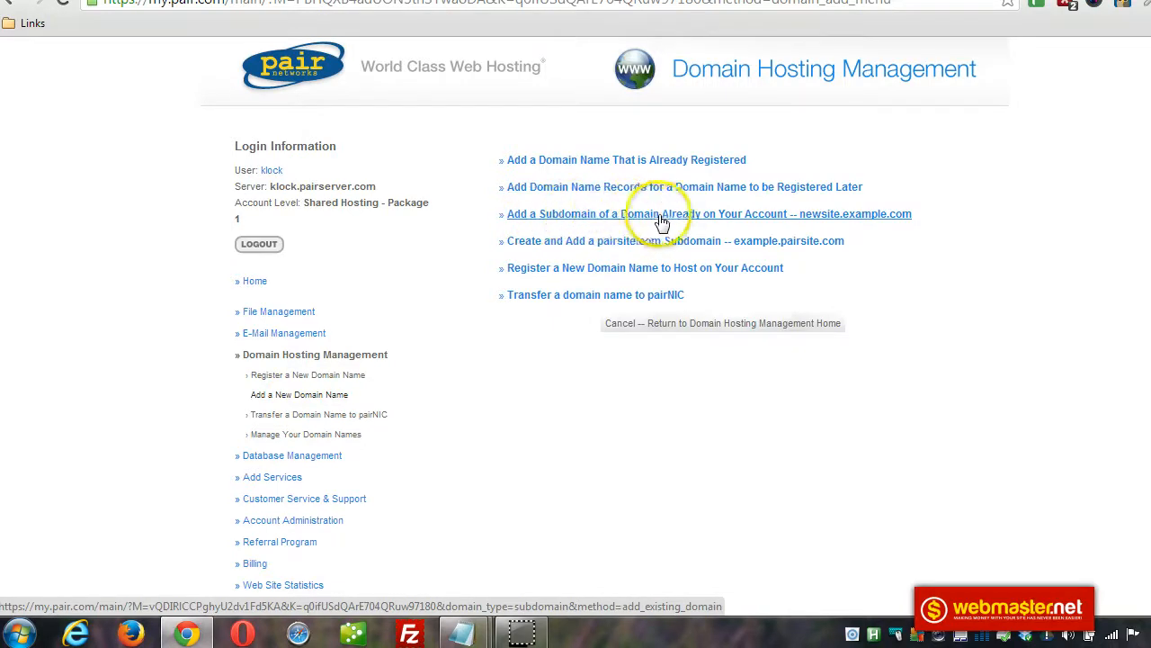
{"action": "left_click", "coordinate": [740, 223]}
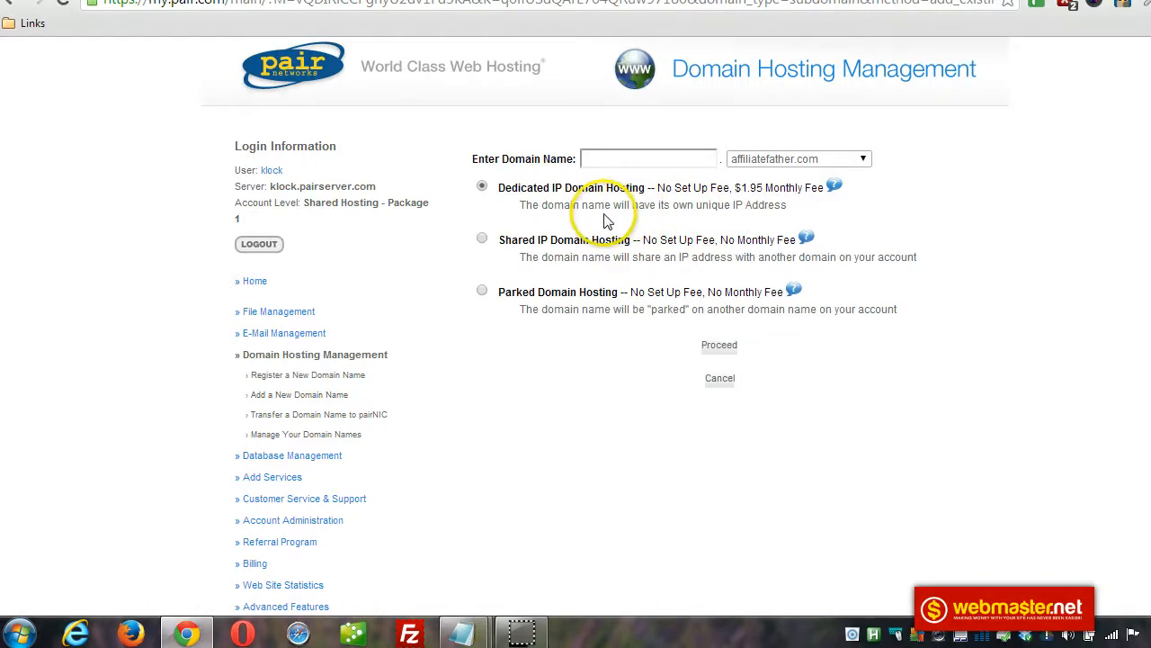
Add a "blog" subdomain to the domain named after the account owner, using Shared IP Domain Hosting
{"action": "left_click", "coordinate": [774, 162]}
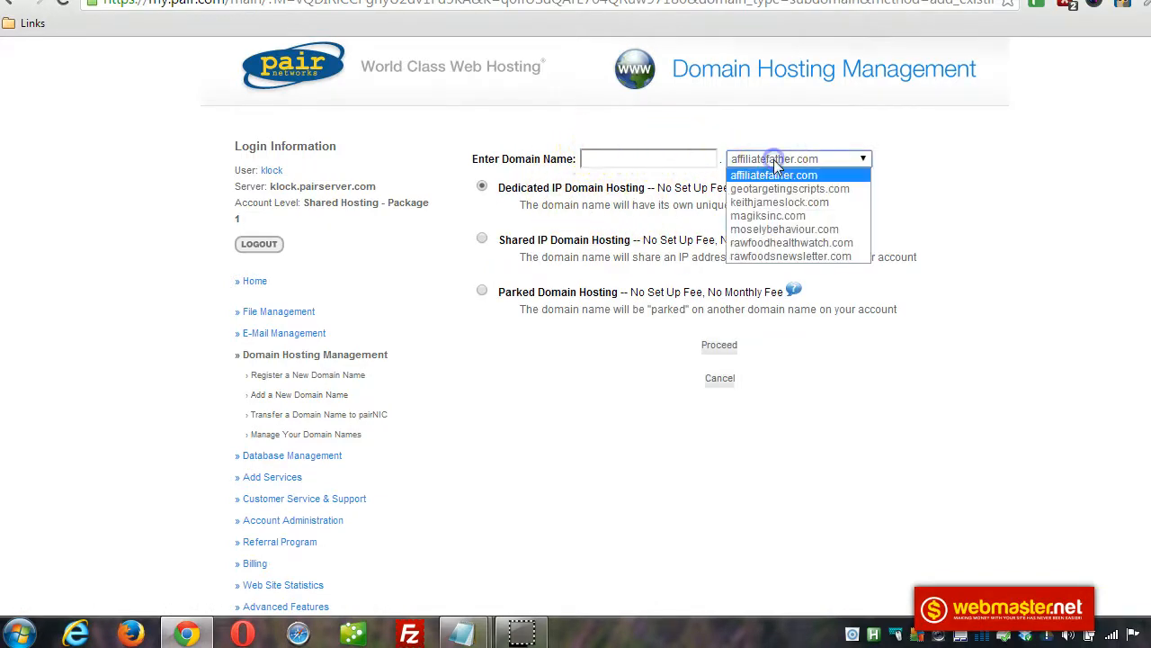
{"action": "left_click", "coordinate": [775, 201]}
{"action": "left_click", "coordinate": [669, 160]}
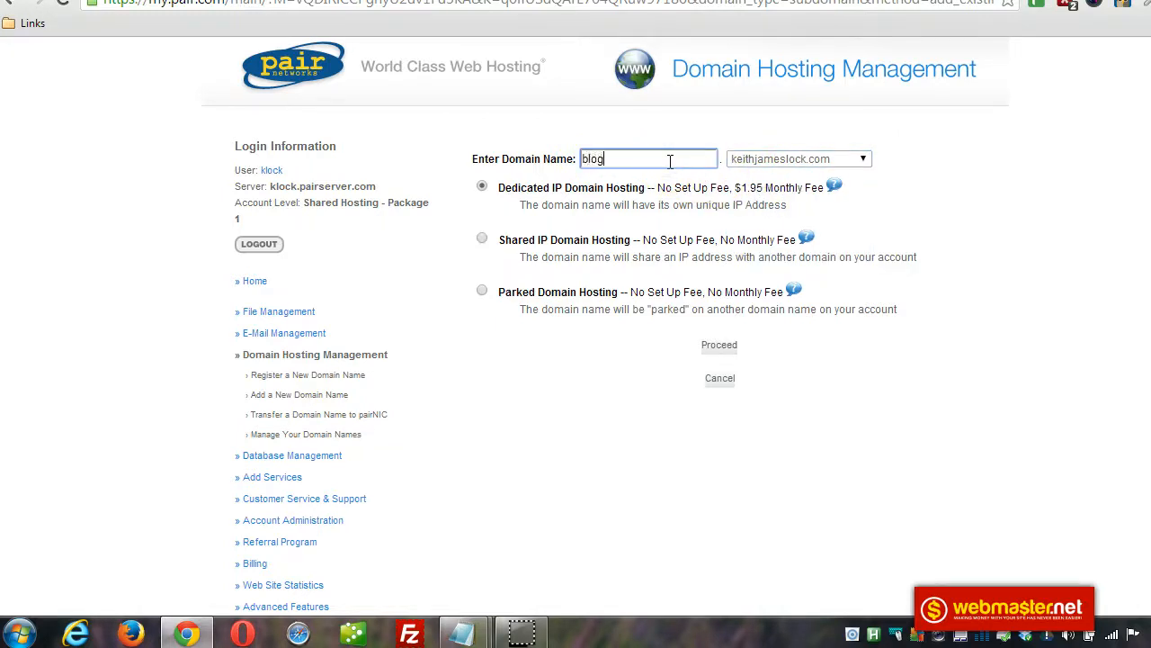
{"action": "type", "text": "blog"}
{"action": "left_click", "coordinate": [482, 241]}
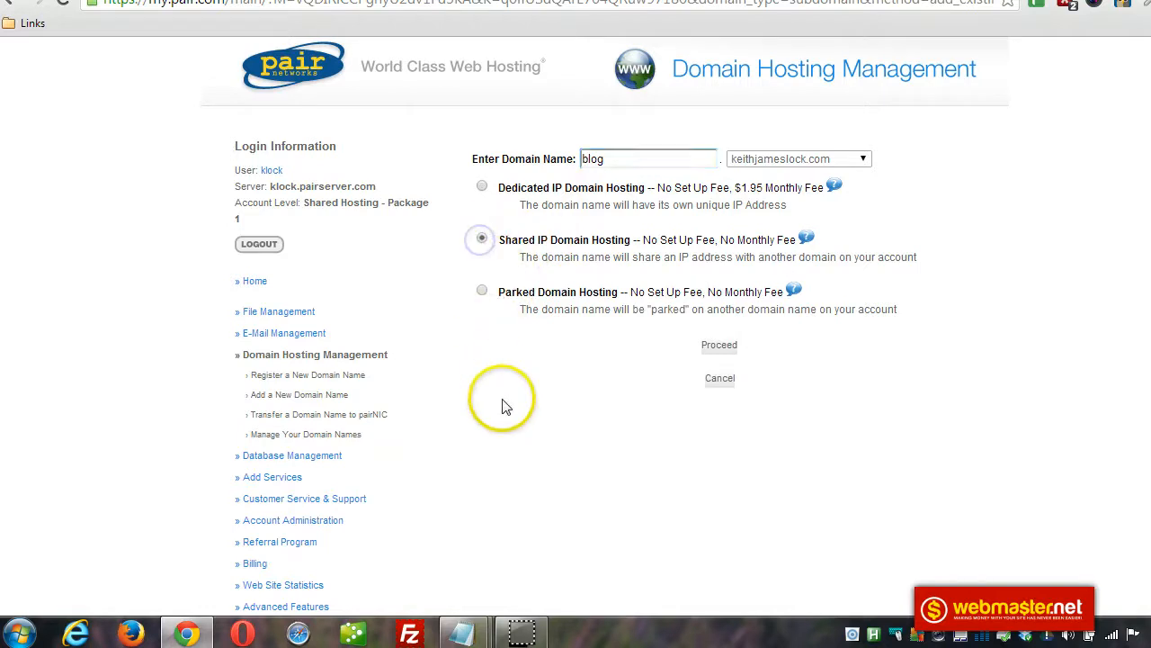
{"action": "left_click", "coordinate": [724, 346]}
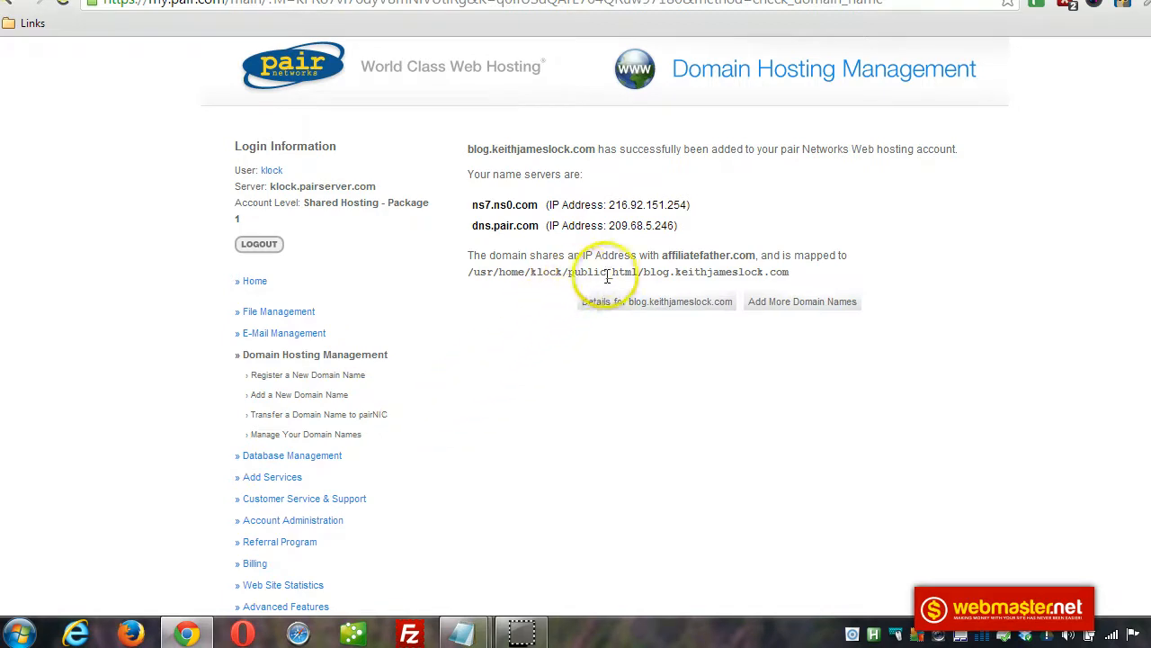
Examine the public_html folder path that the new blog subdomain is mapped to
{"action": "left_click_drag", "start_coordinate": [643, 275], "coordinate": [797, 279]}
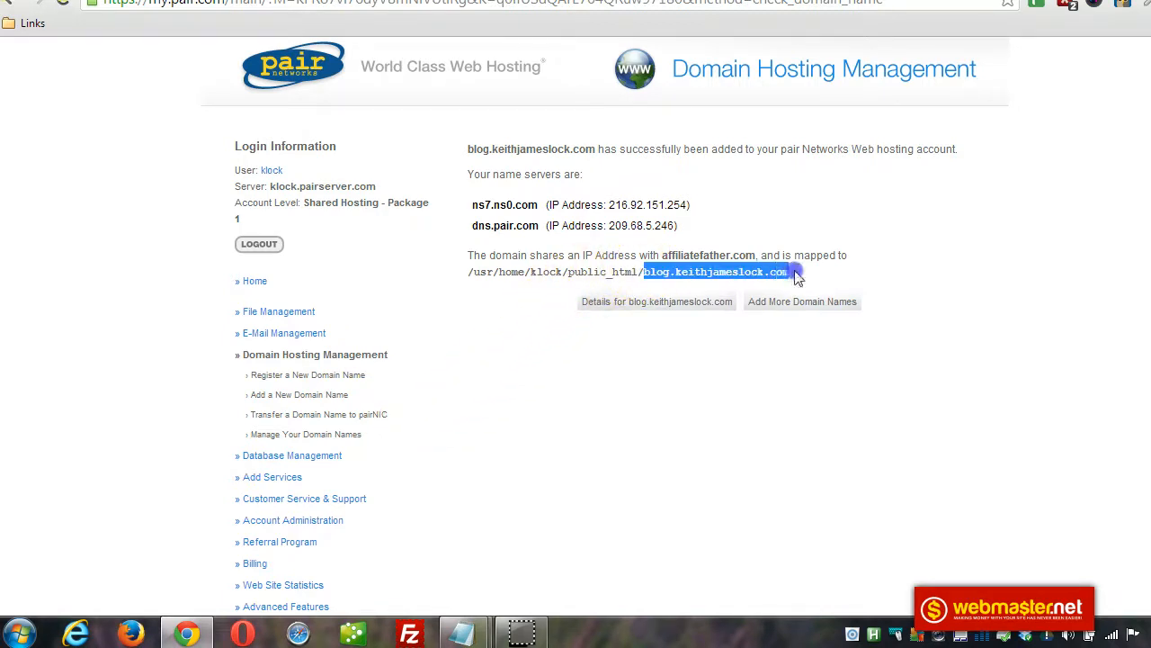
{"action": "left_click_drag", "start_coordinate": [569, 271], "coordinate": [627, 273]}
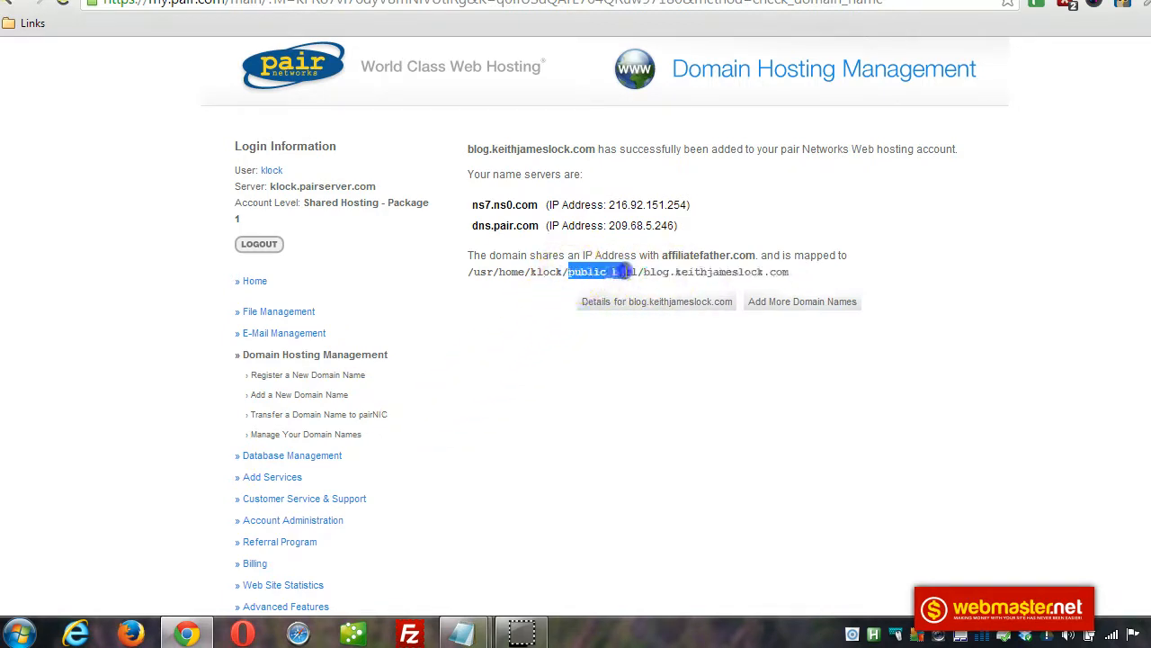
{"action": "left_click", "coordinate": [670, 275]}
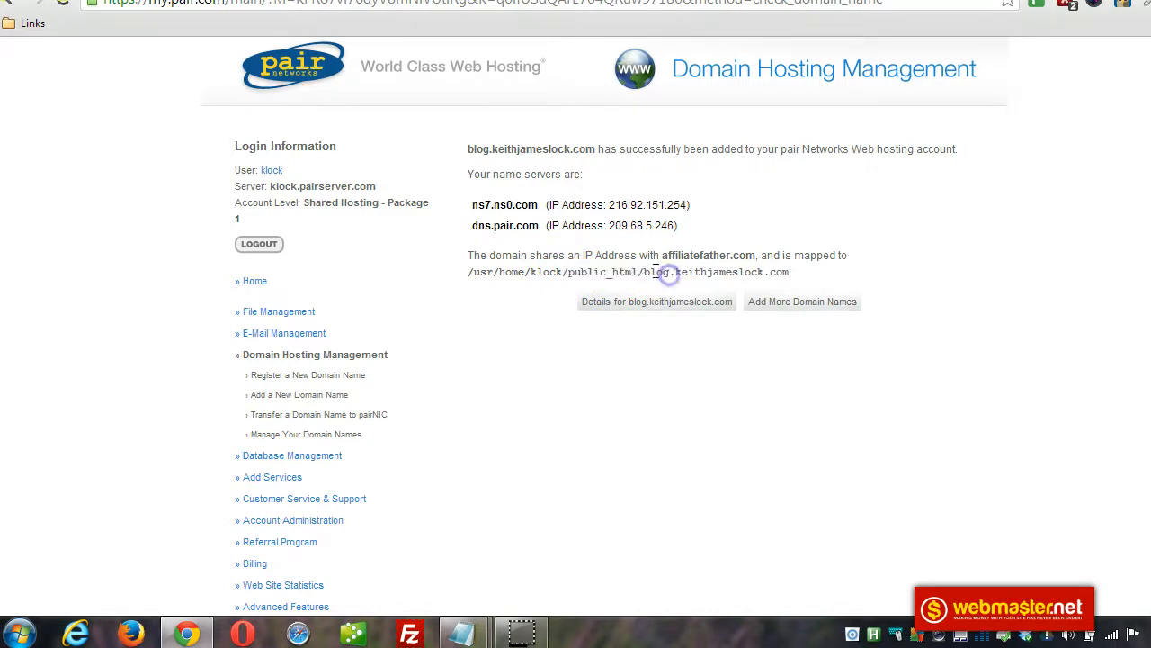
{"action": "left_click_drag", "start_coordinate": [714, 270], "coordinate": [776, 271]}
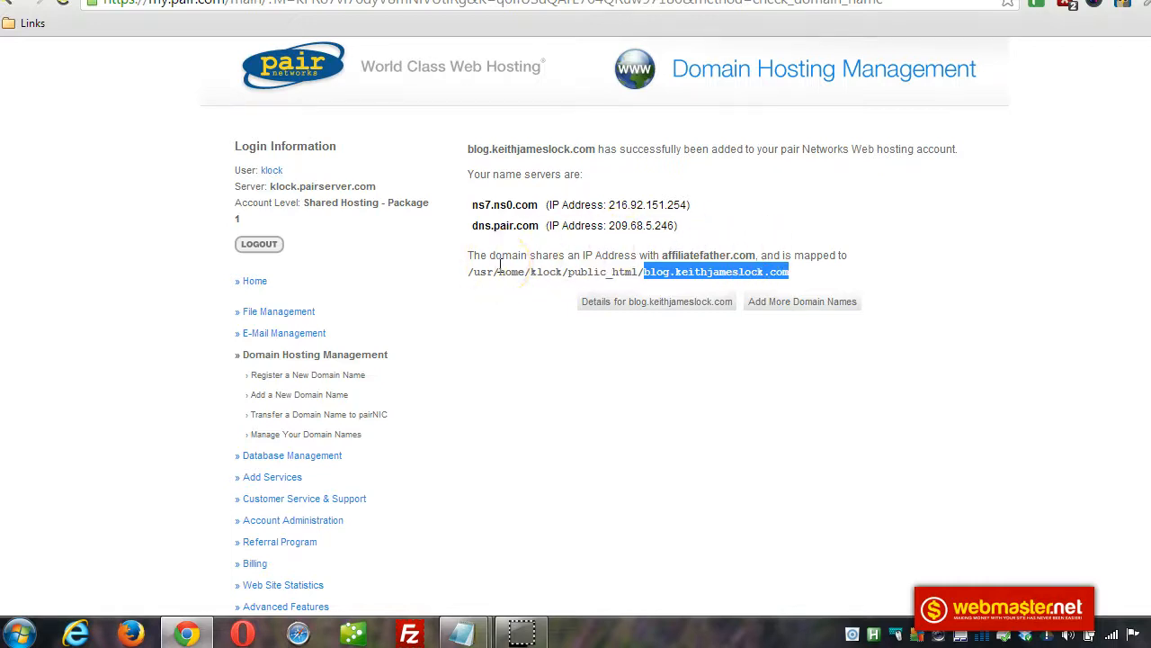
Create a new MySQL database with test1 after the account prefix, keeping Local Only access and Monthly optimization
{"action": "scroll", "coordinate": [431, 342], "scroll_direction": "down", "scroll_amount": 1}
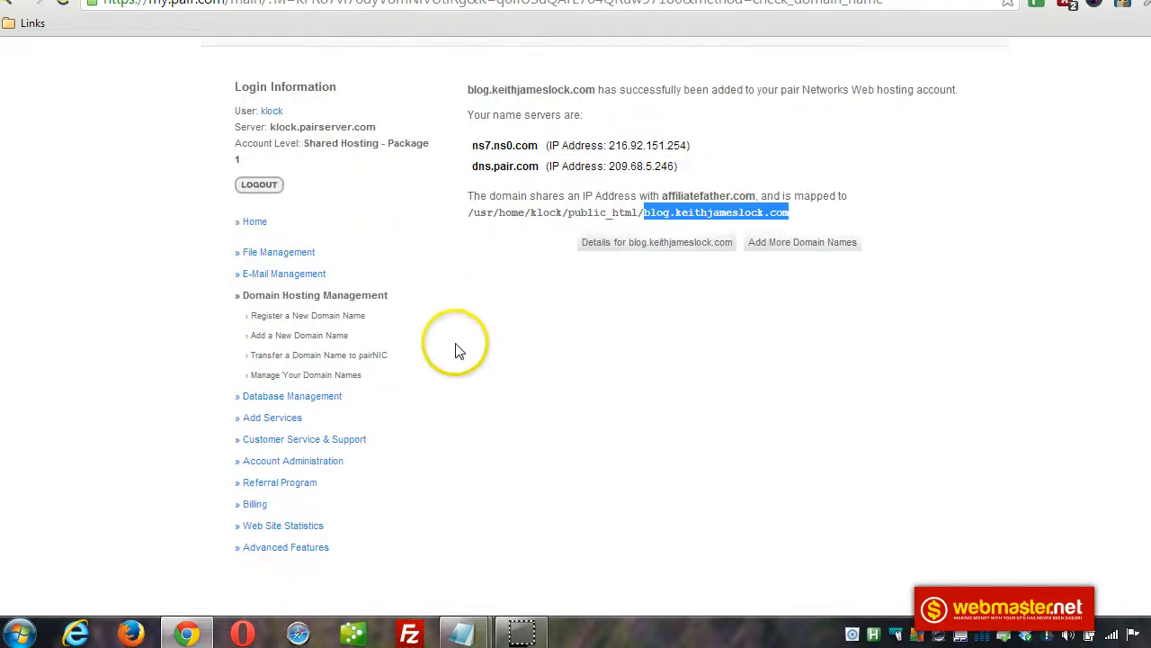
{"action": "left_click", "coordinate": [304, 397]}
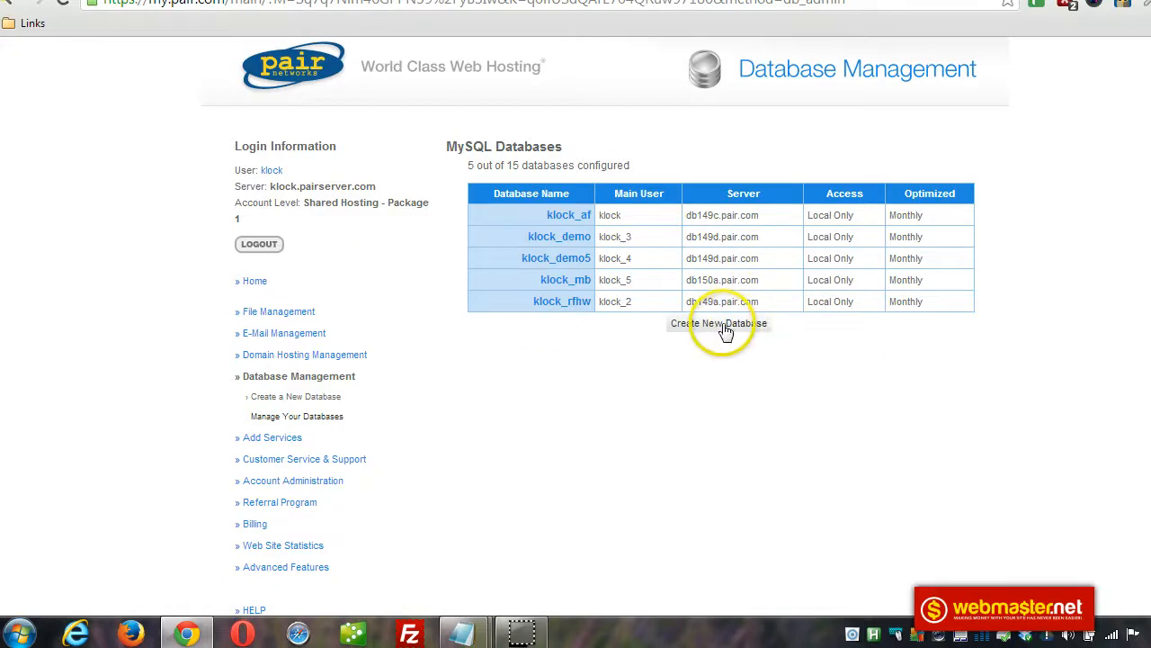
{"action": "left_click", "coordinate": [725, 325]}
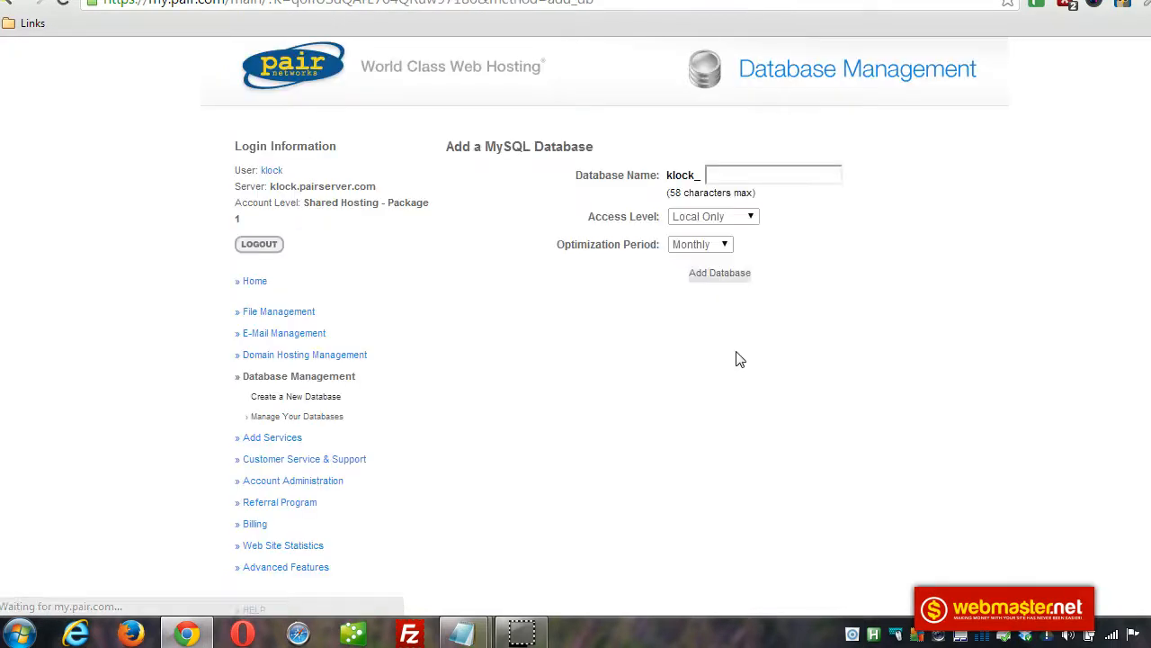
{"action": "left_click", "coordinate": [740, 174]}
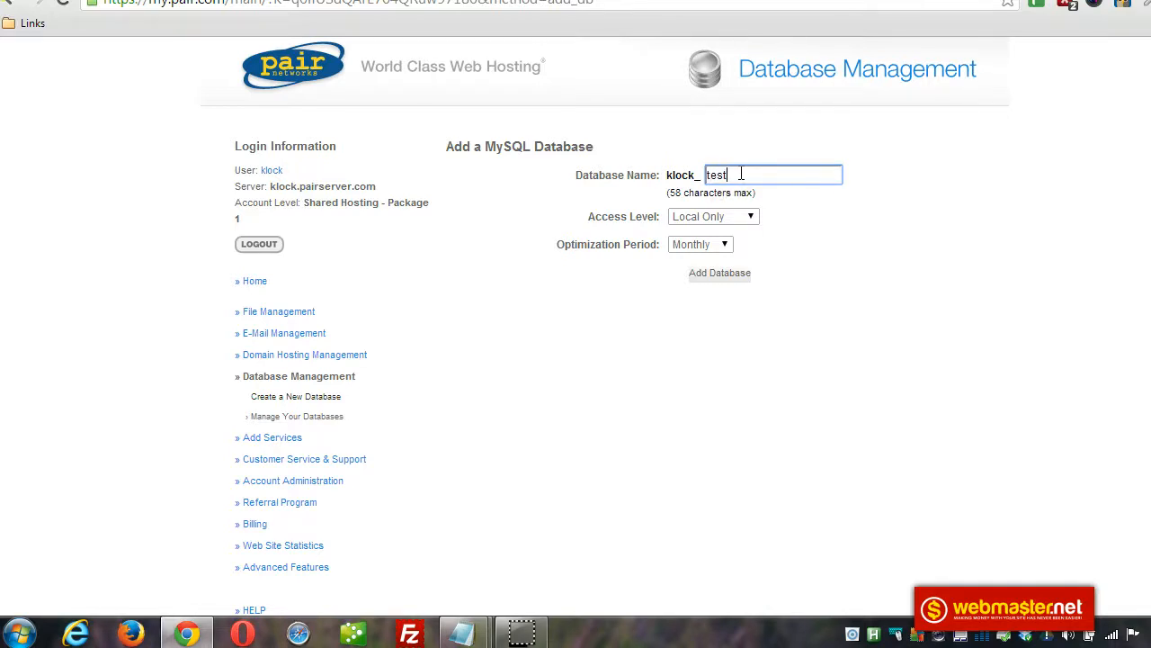
{"action": "left_click", "coordinate": [724, 274]}
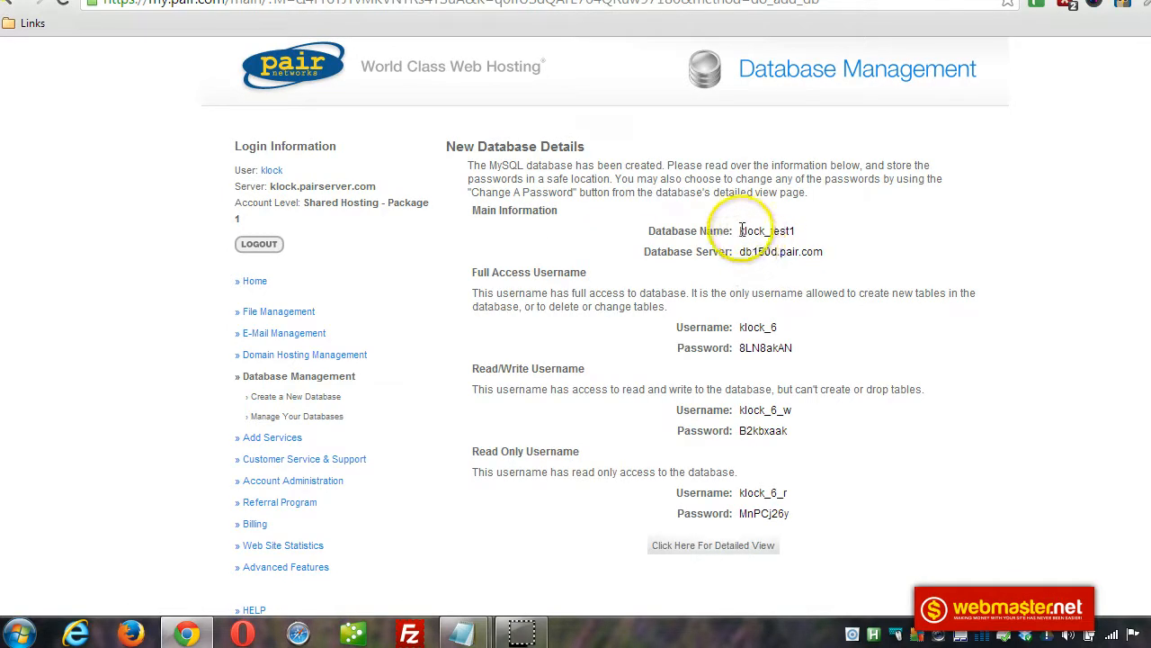
Copy the new database's name and paste it on its own line in the Notepad notes about installing WordPress
{"action": "left_click_drag", "start_coordinate": [740, 231], "coordinate": [786, 231]}
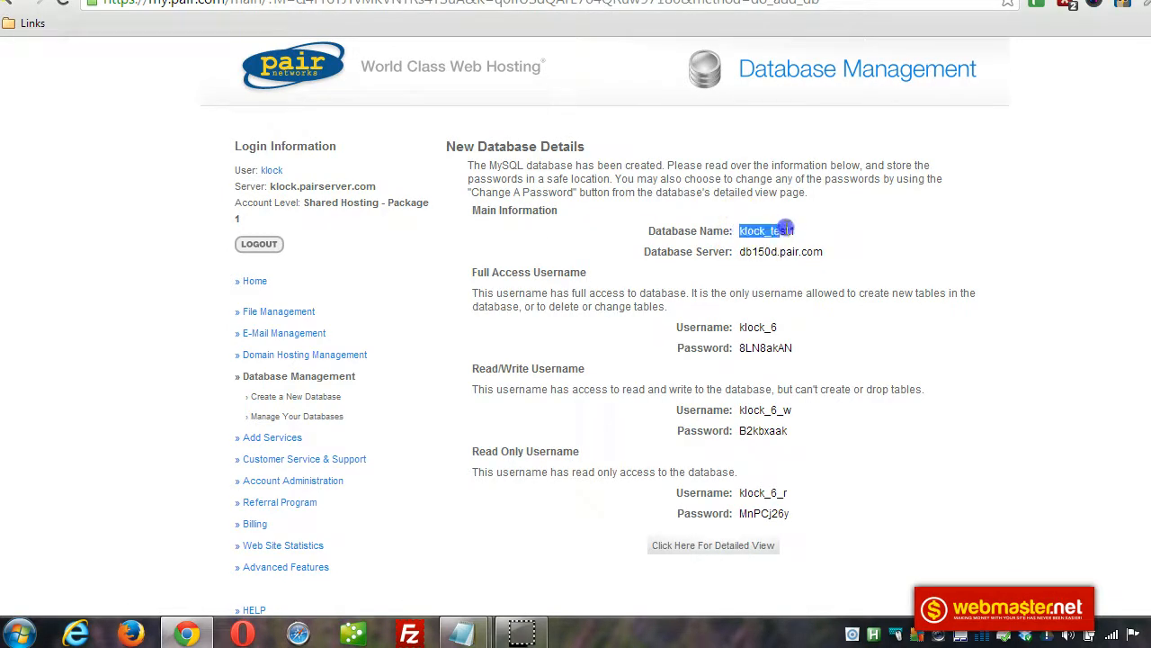
{"action": "left_click", "coordinate": [464, 632]}
{"action": "left_click", "coordinate": [517, 519]}
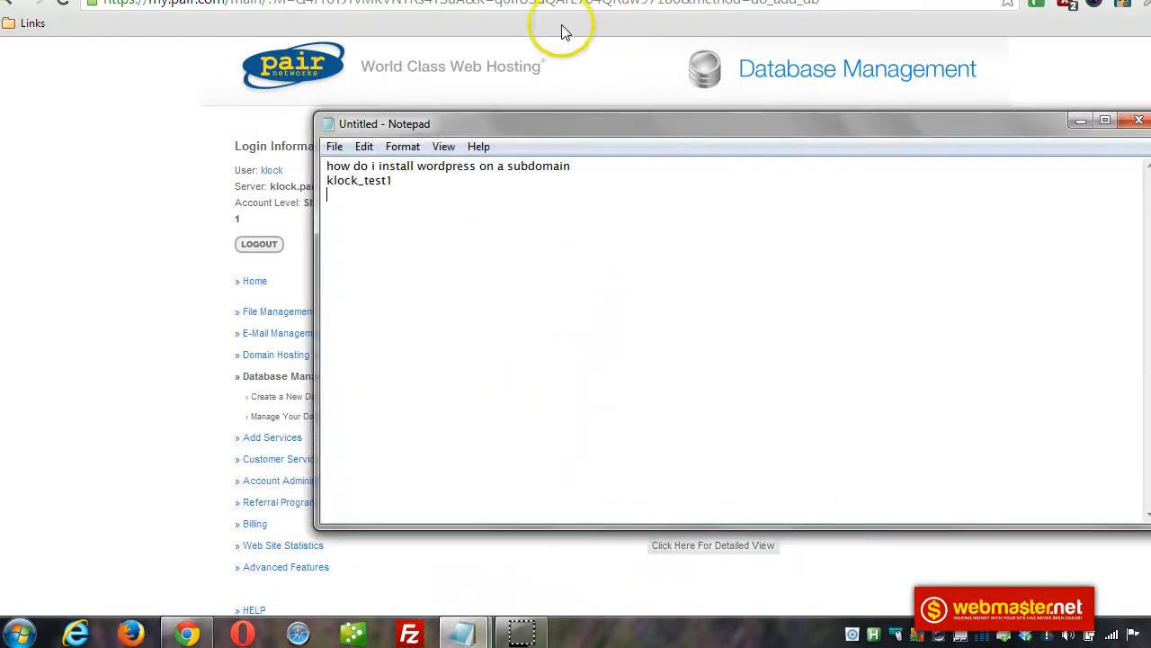
Return to the new database's details and copy the database server db150d.pair.com onto its own line in the Notepad notes
{"action": "left_click", "coordinate": [586, 67]}
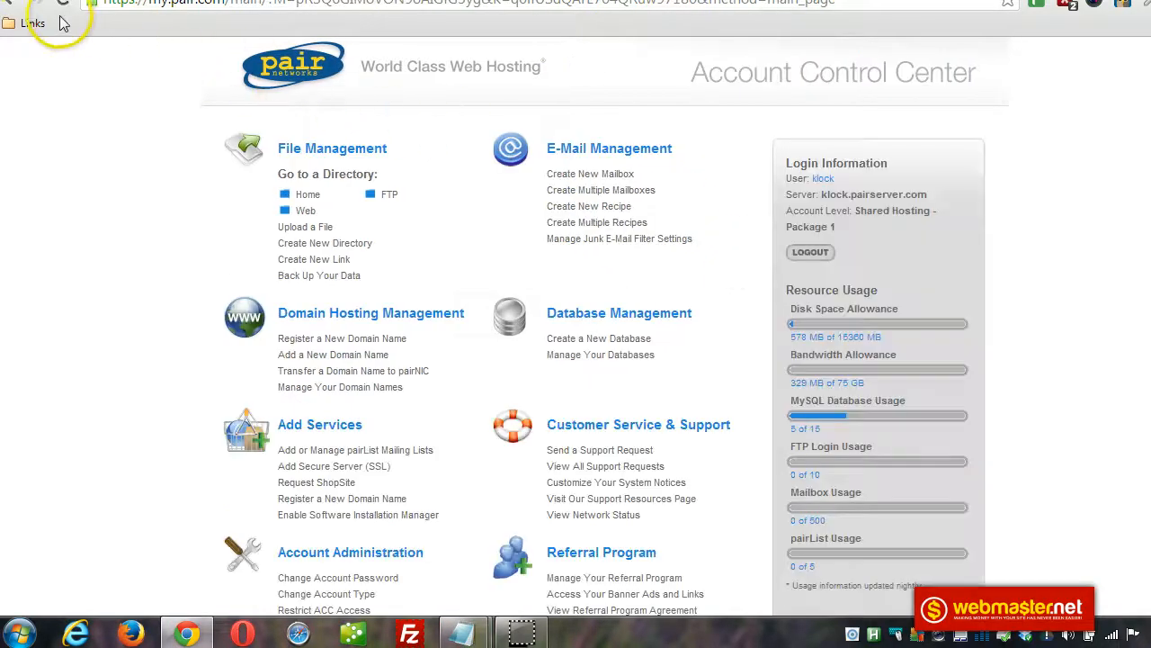
{"action": "left_click", "coordinate": [18, 9]}
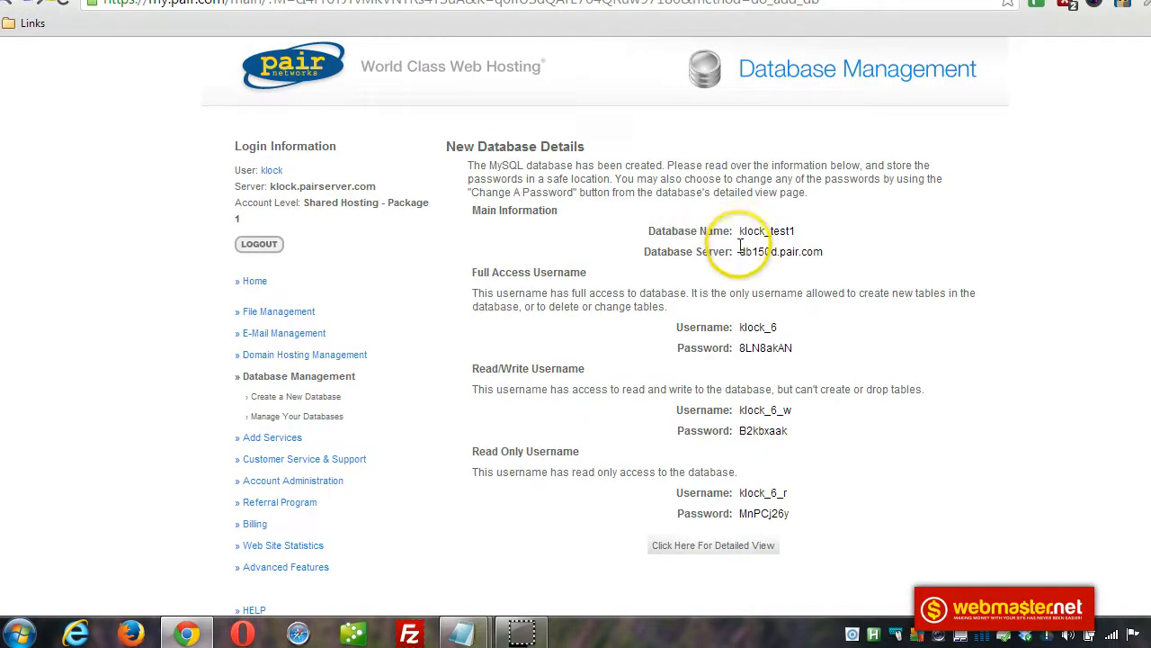
{"action": "left_click_drag", "start_coordinate": [744, 252], "coordinate": [825, 252]}
{"action": "left_click_drag", "start_coordinate": [740, 252], "coordinate": [820, 254]}
{"action": "key", "text": "ctrl+c"}
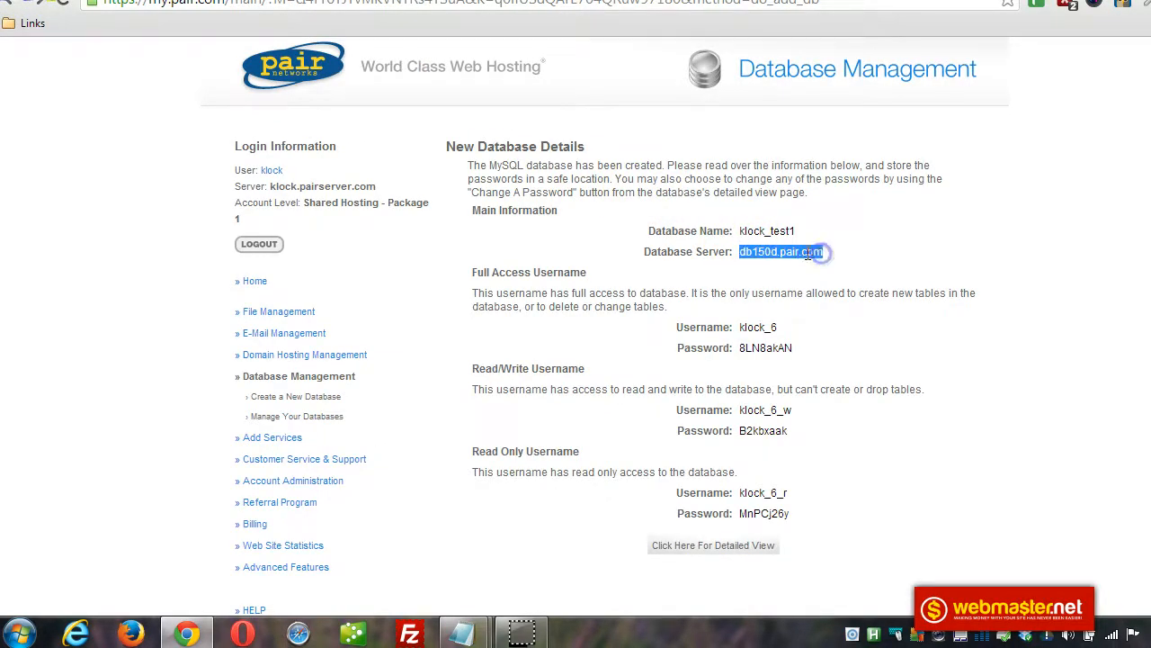
{"action": "left_click", "coordinate": [462, 629]}
{"action": "left_click", "coordinate": [520, 540]}
{"action": "key", "text": "ctrl+v"}
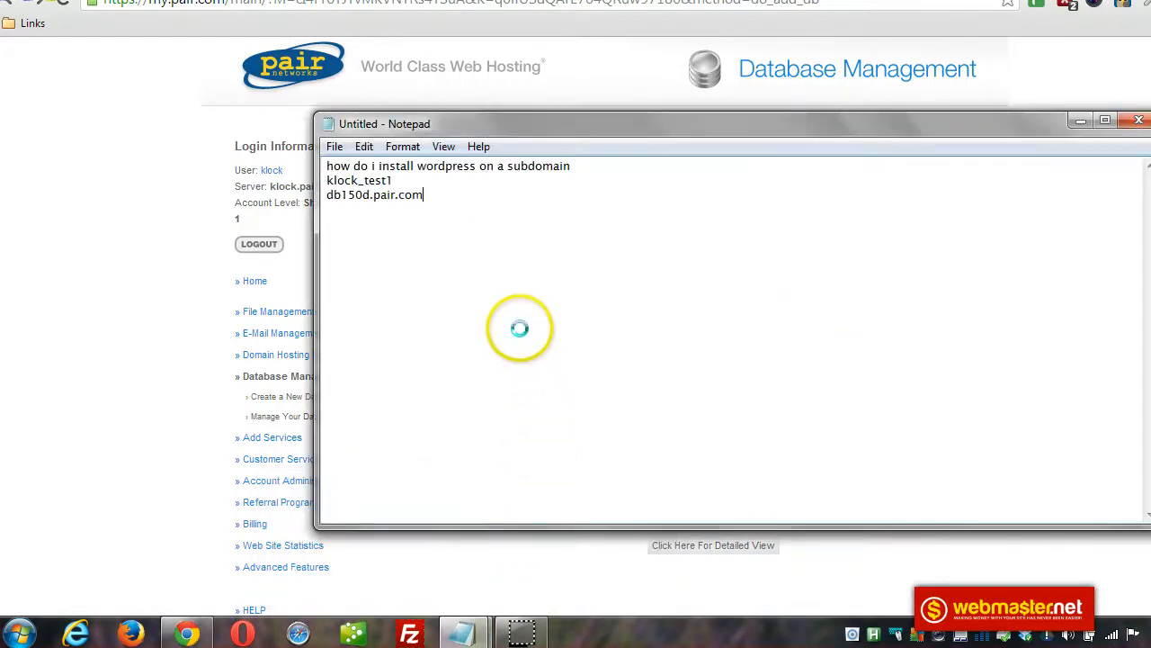
{"action": "key", "text": "Return"}
Copy the full access username from the new database's details into the Notepad notes below the server name
{"action": "left_click", "coordinate": [129, 224]}
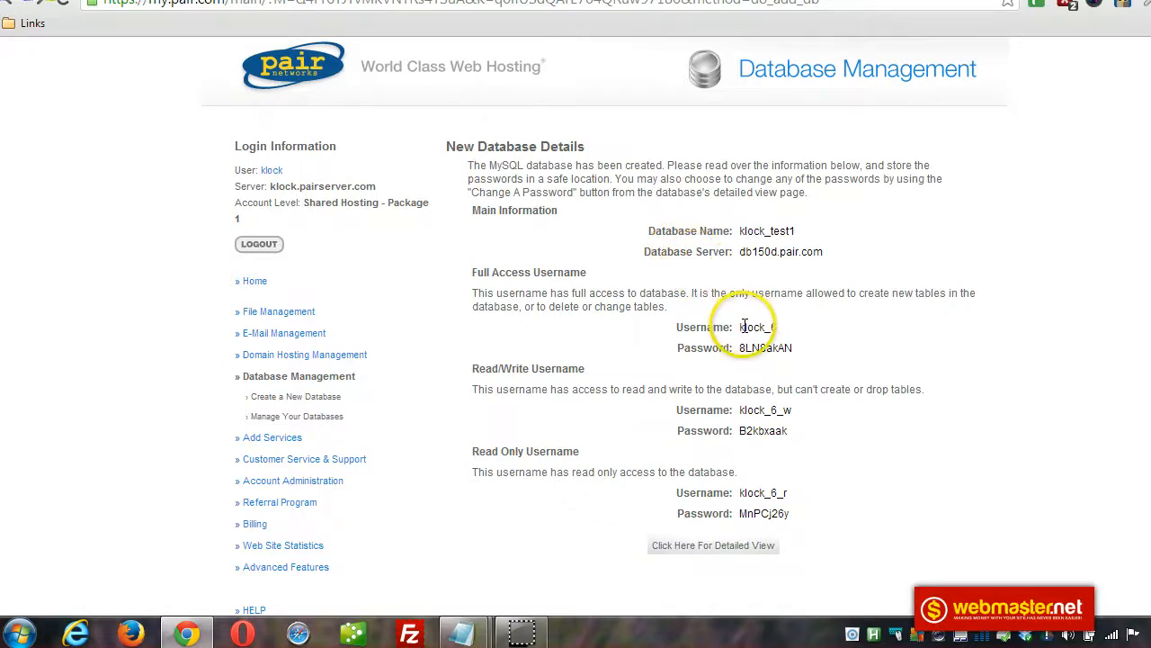
{"action": "left_click_drag", "start_coordinate": [739, 326], "coordinate": [780, 329]}
{"action": "key", "text": "ctrl+c"}
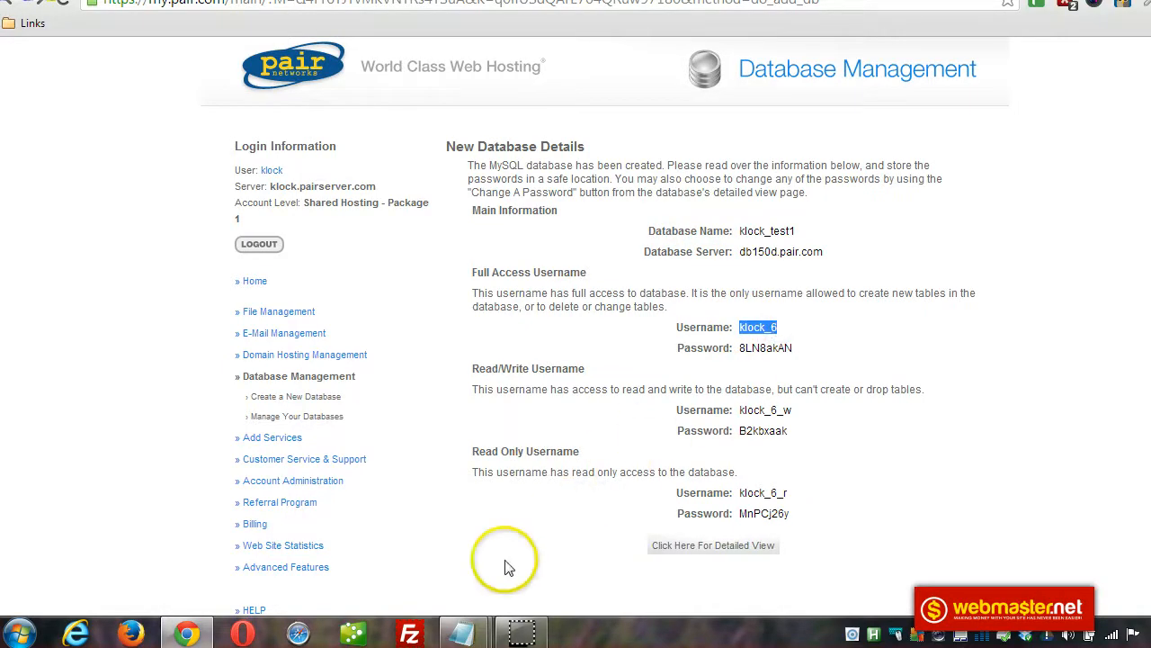
{"action": "left_click", "coordinate": [459, 631]}
{"action": "left_click", "coordinate": [490, 520]}
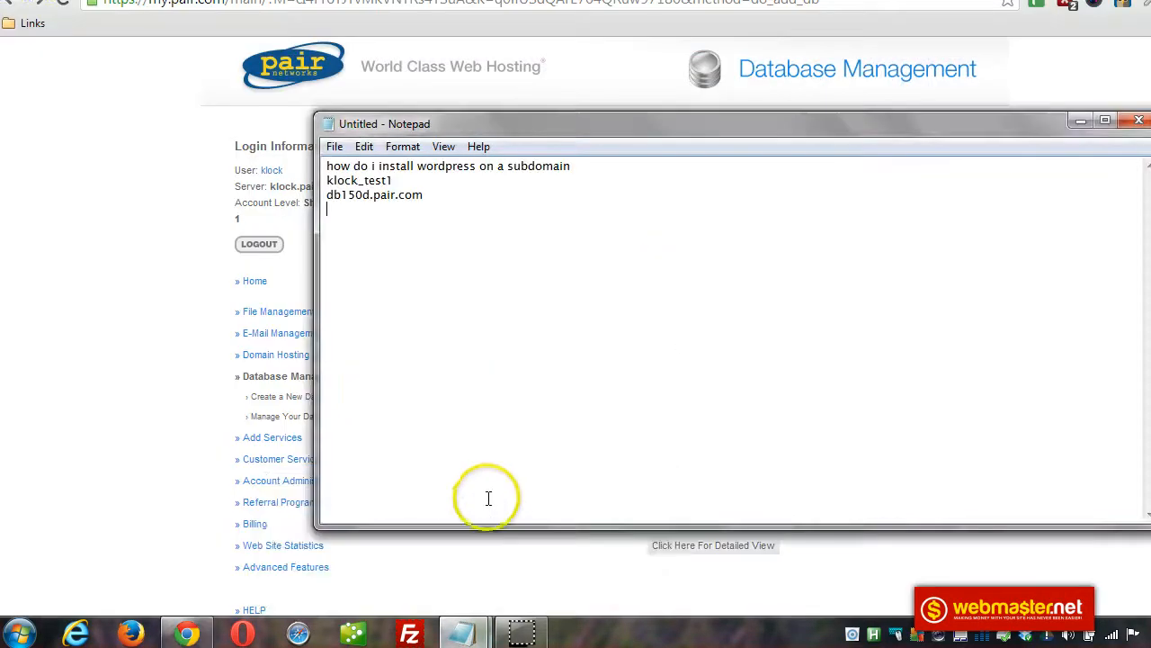
{"action": "key", "text": "ctrl+v"}
Copy the full access password from the new database's details and paste it into the Notepad notes
{"action": "left_click", "coordinate": [177, 315]}
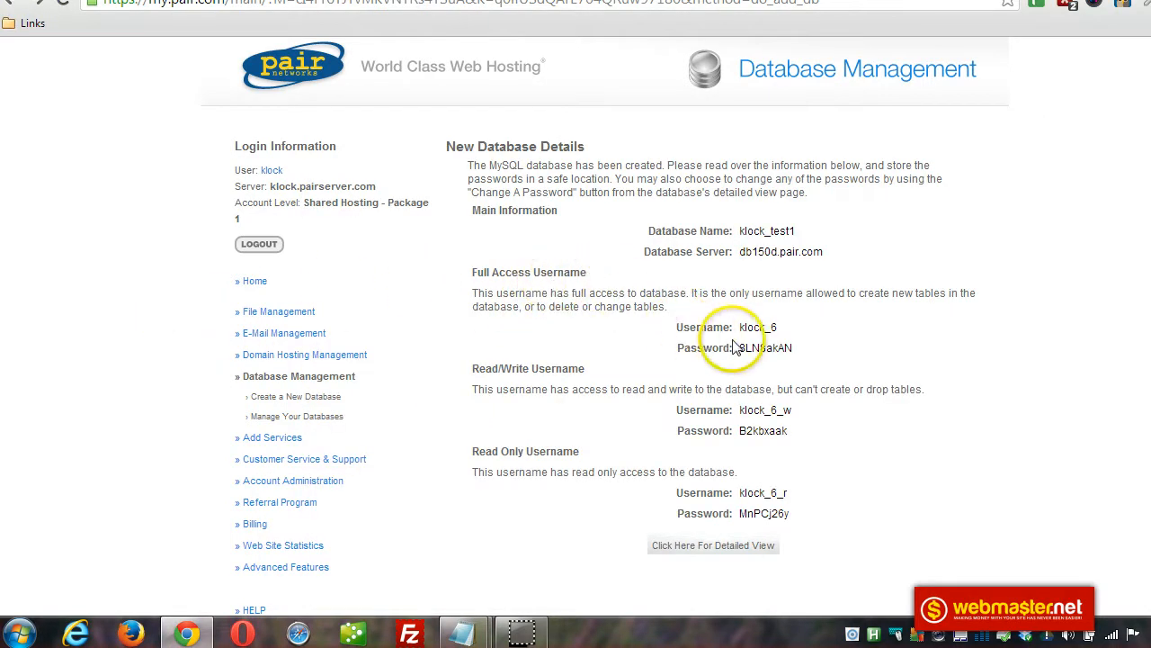
{"action": "left_click_drag", "start_coordinate": [739, 347], "coordinate": [778, 347]}
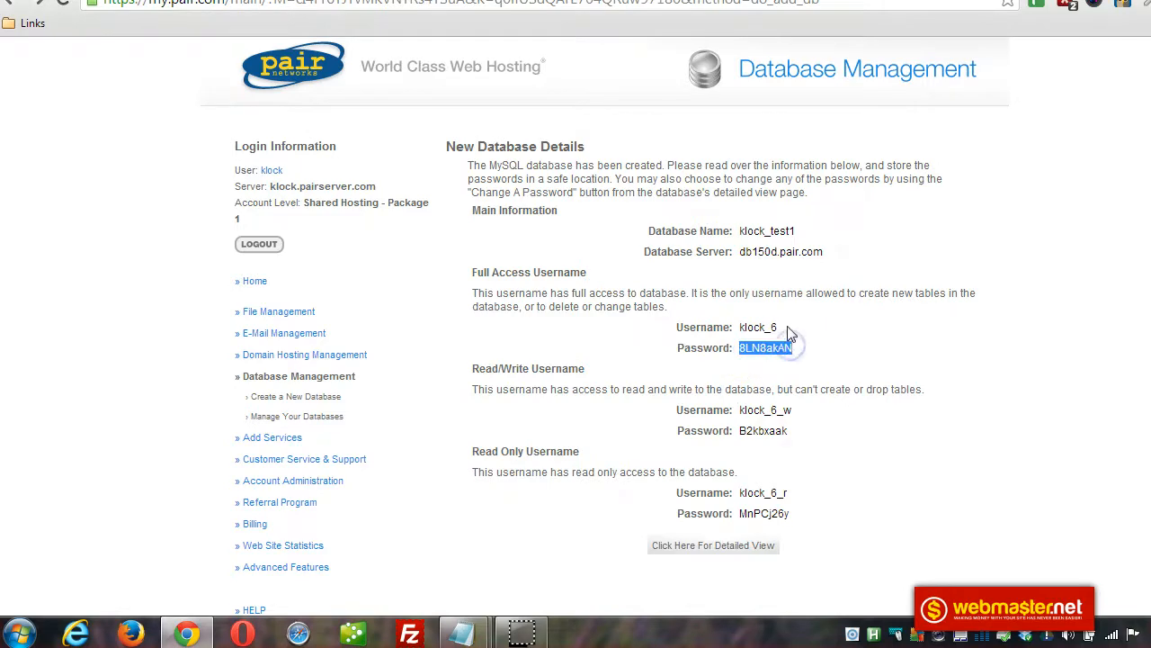
{"action": "left_click", "coordinate": [461, 632]}
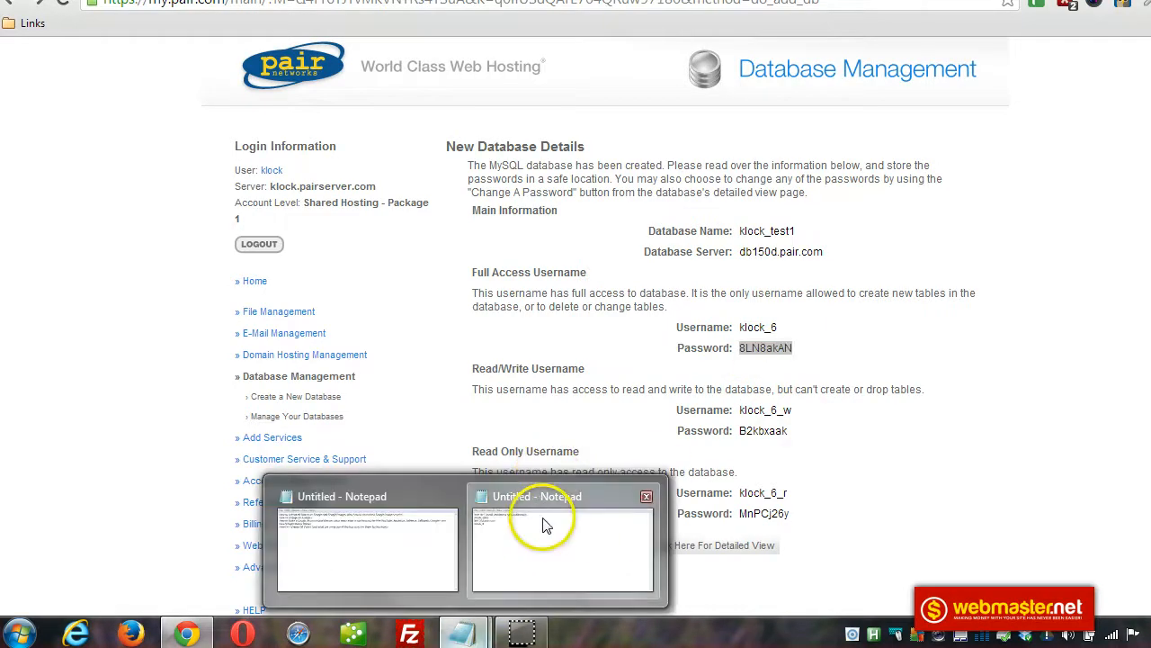
{"action": "left_click", "coordinate": [545, 524]}
Review the database name, database server and full access login shown in the new database's details
{"action": "left_click", "coordinate": [62, 312]}
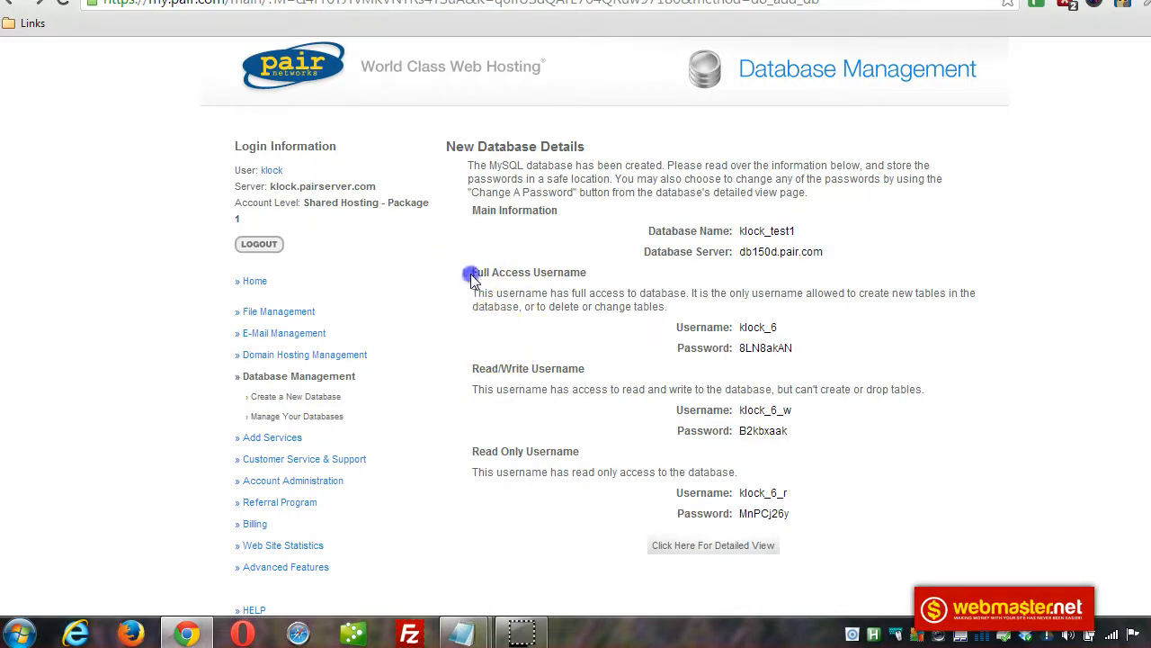
{"action": "left_click_drag", "start_coordinate": [471, 271], "coordinate": [600, 271]}
{"action": "left_click", "coordinate": [602, 288]}
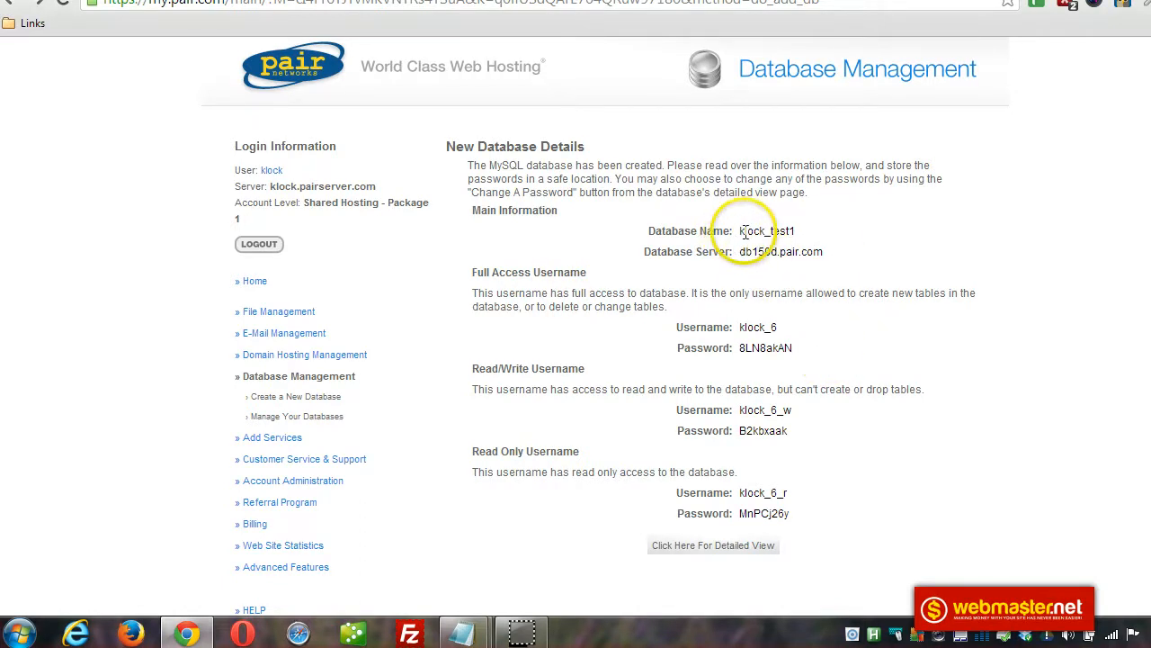
{"action": "left_click_drag", "start_coordinate": [742, 231], "coordinate": [804, 230]}
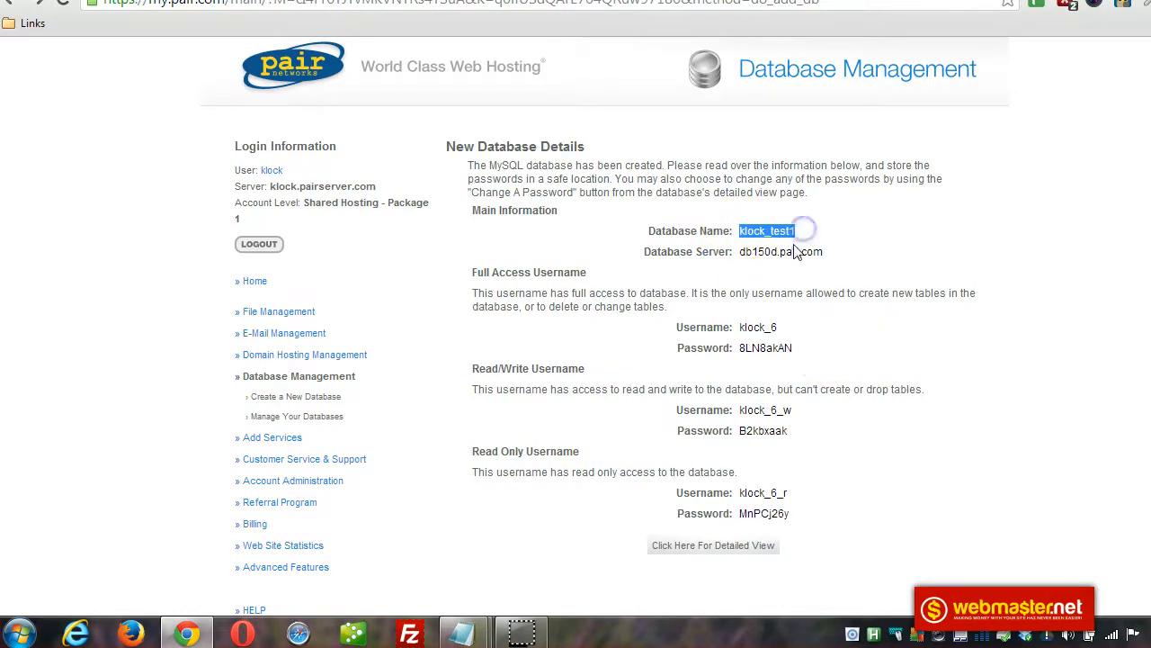
{"action": "left_click_drag", "start_coordinate": [739, 252], "coordinate": [823, 252]}
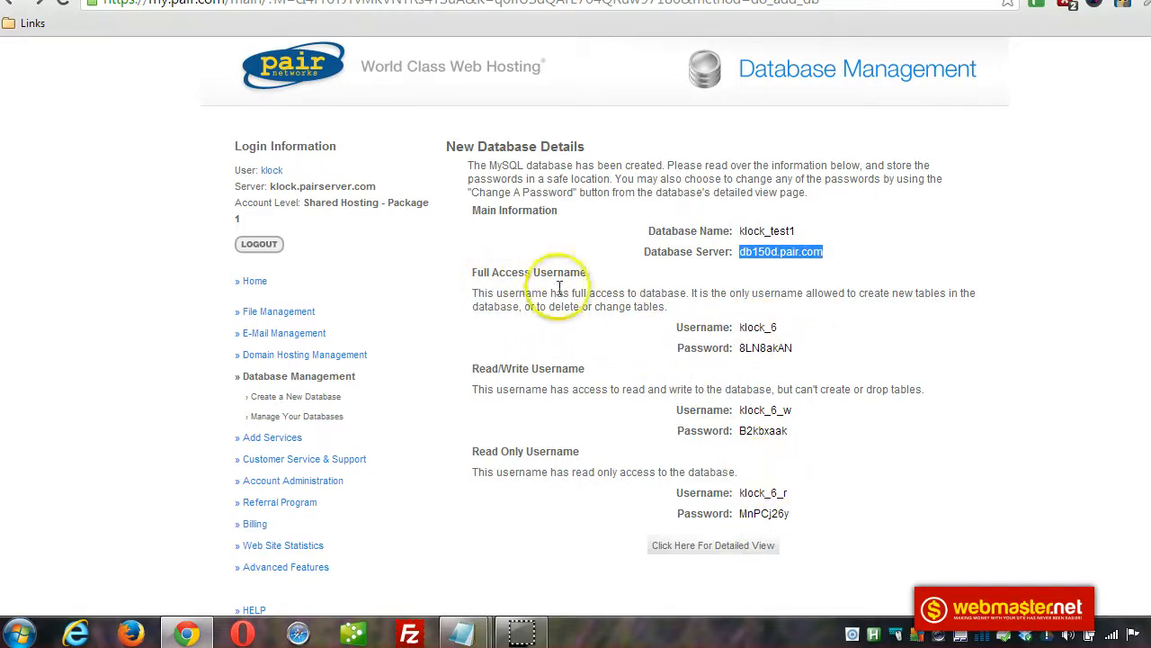
{"action": "left_click_drag", "start_coordinate": [779, 348], "coordinate": [532, 269]}
{"action": "left_click", "coordinate": [598, 286]}
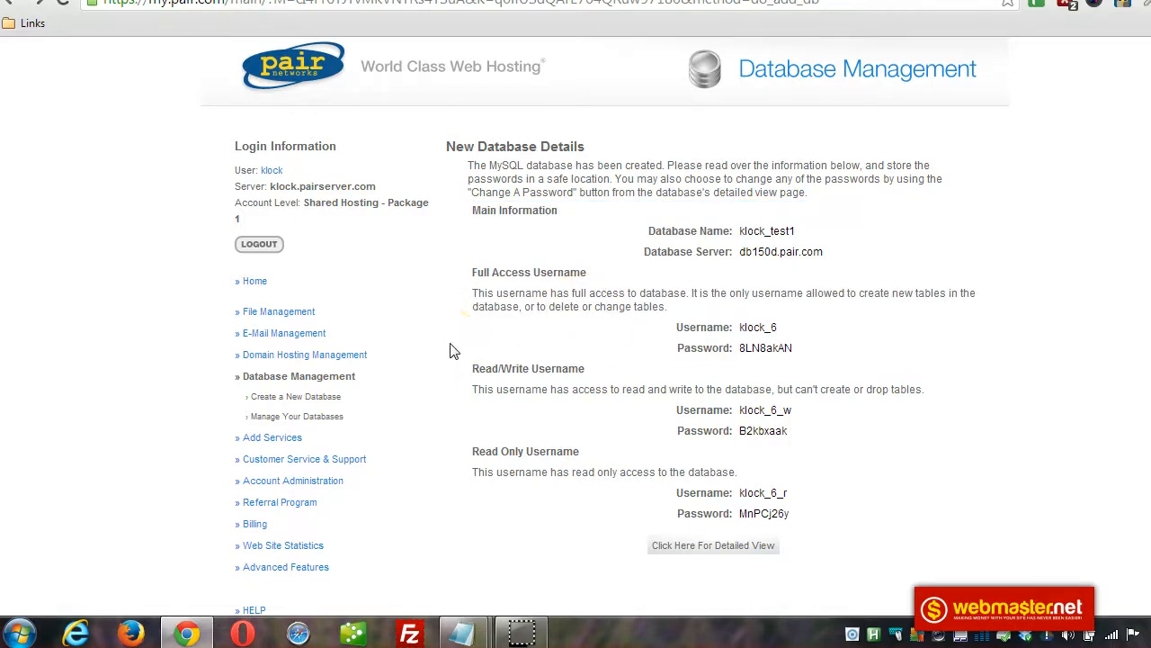
{"action": "left_click", "coordinate": [538, 286]}
Go to wordpress.org in the browser and download the WordPress 3.8.1 zip package
{"action": "left_click", "coordinate": [541, 5]}
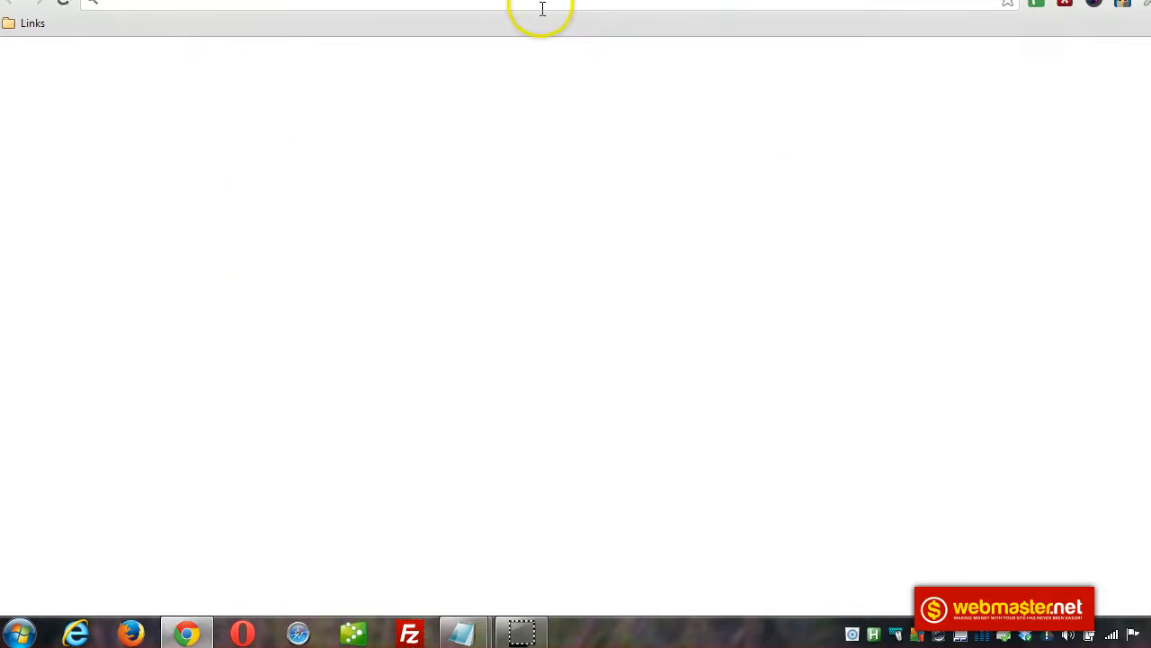
{"action": "type", "text": "wordpres"}
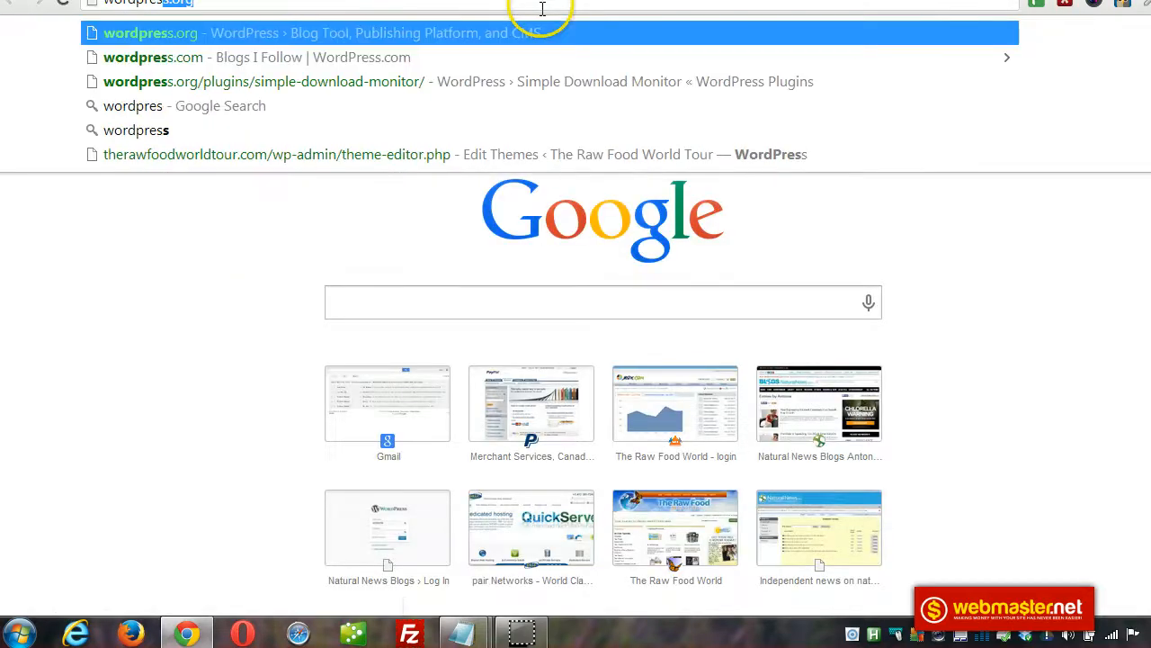
{"action": "key", "text": "Return"}
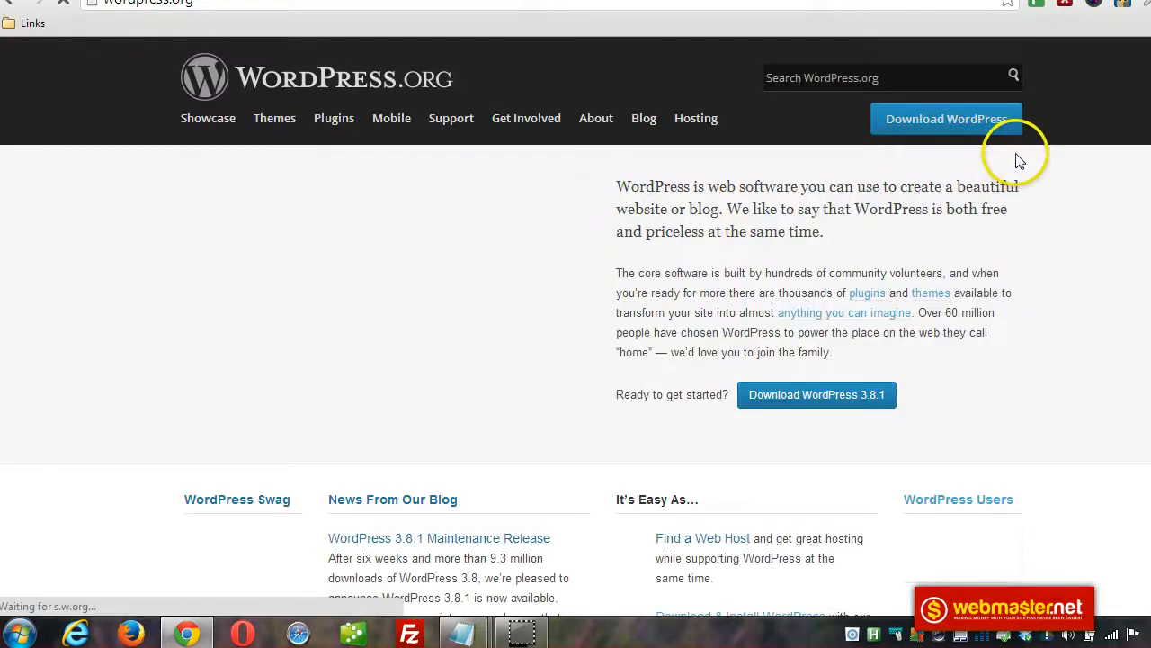
{"action": "left_click", "coordinate": [956, 132]}
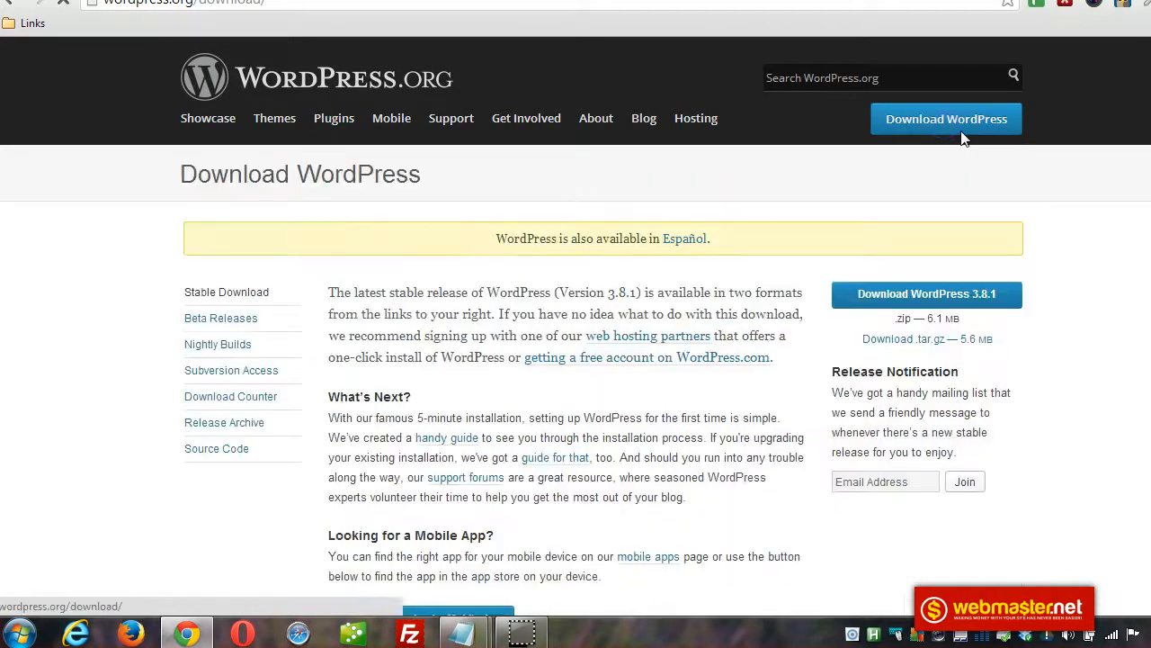
{"action": "left_click", "coordinate": [952, 294]}
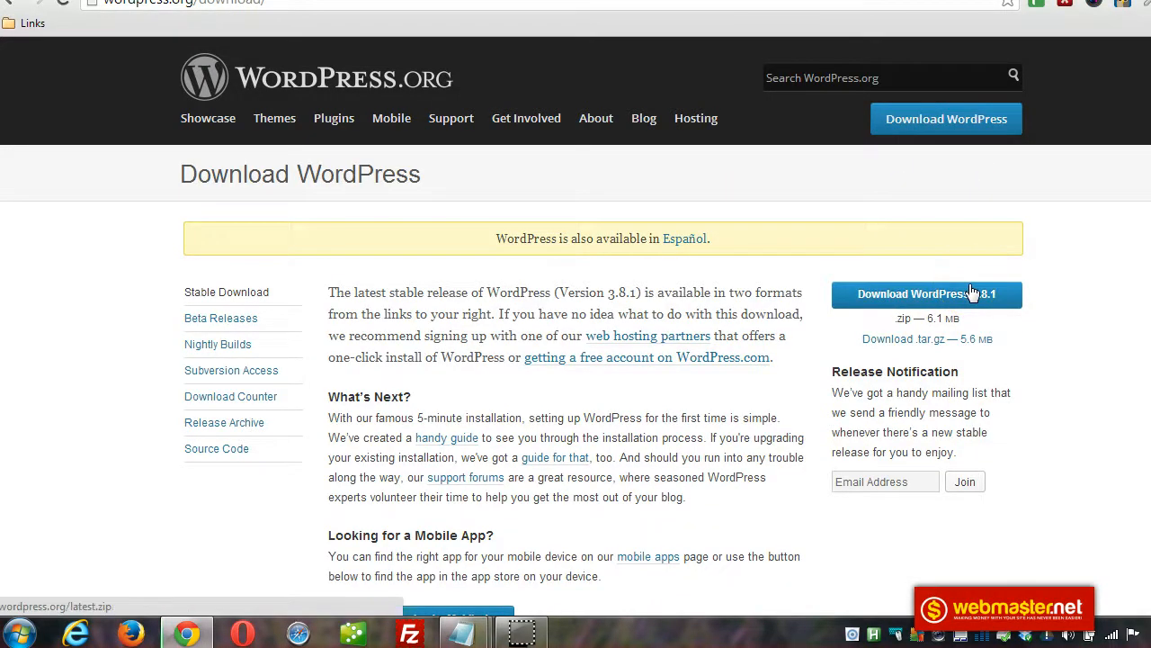
Extract the zipped WordPress 3.8.1 package on the desktop to the wordpress-3.8.1 folder and open the wordpress folder inside it
{"action": "left_click", "coordinate": [92, 152]}
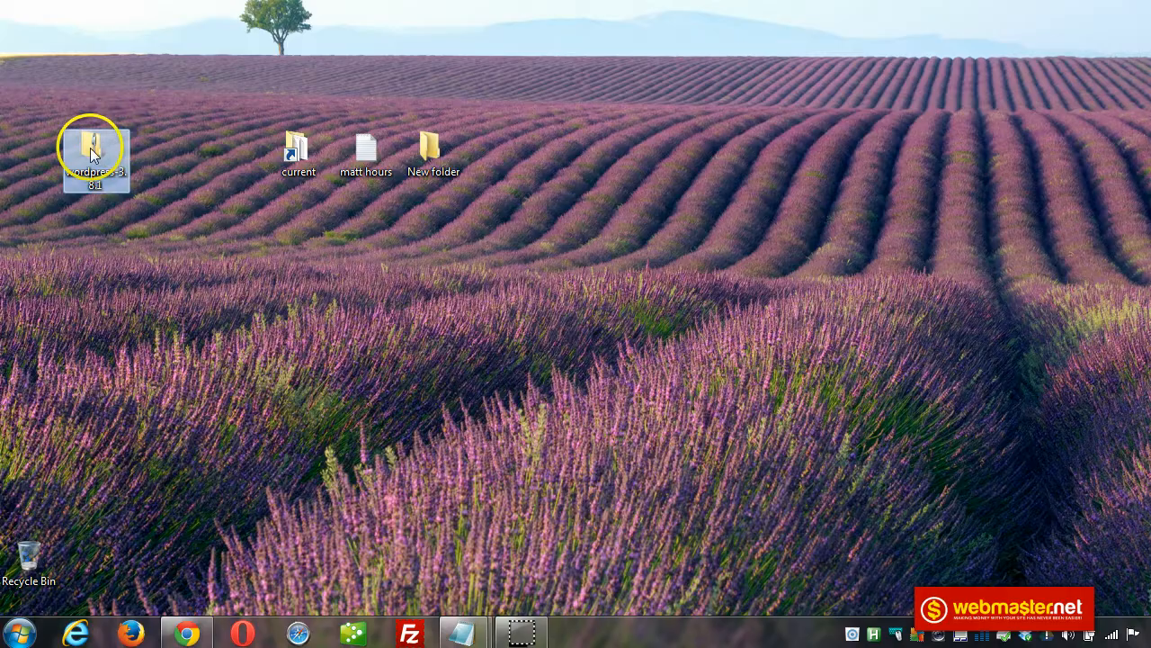
{"action": "right_click", "coordinate": [92, 153]}
{"action": "left_click", "coordinate": [135, 185]}
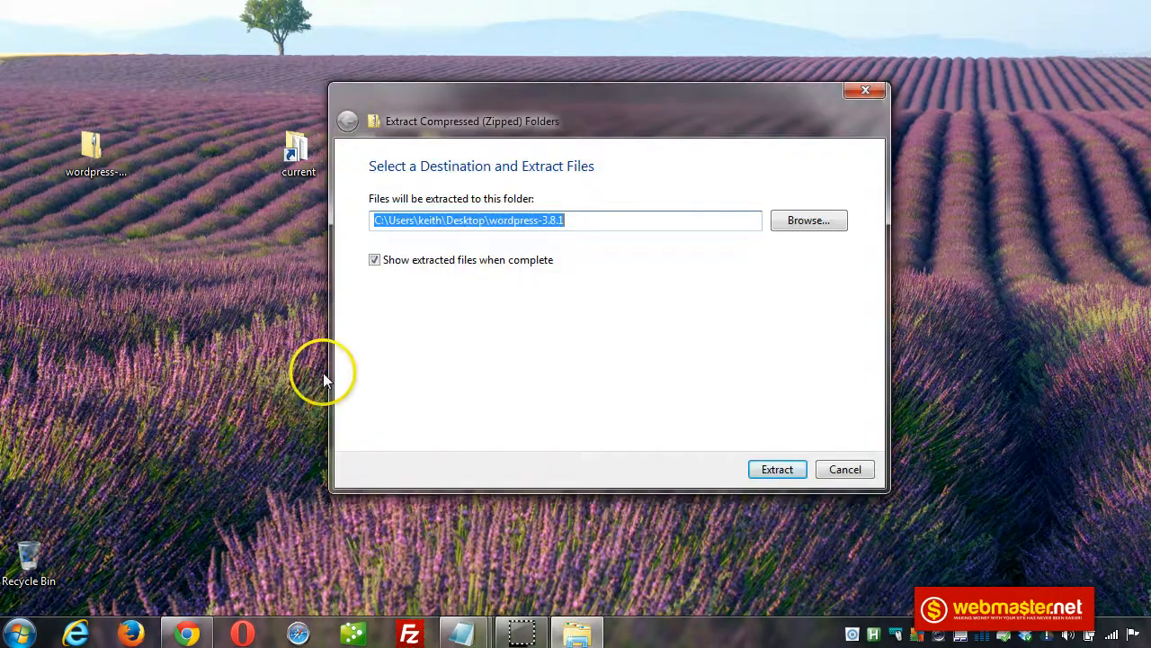
{"action": "left_click", "coordinate": [777, 469]}
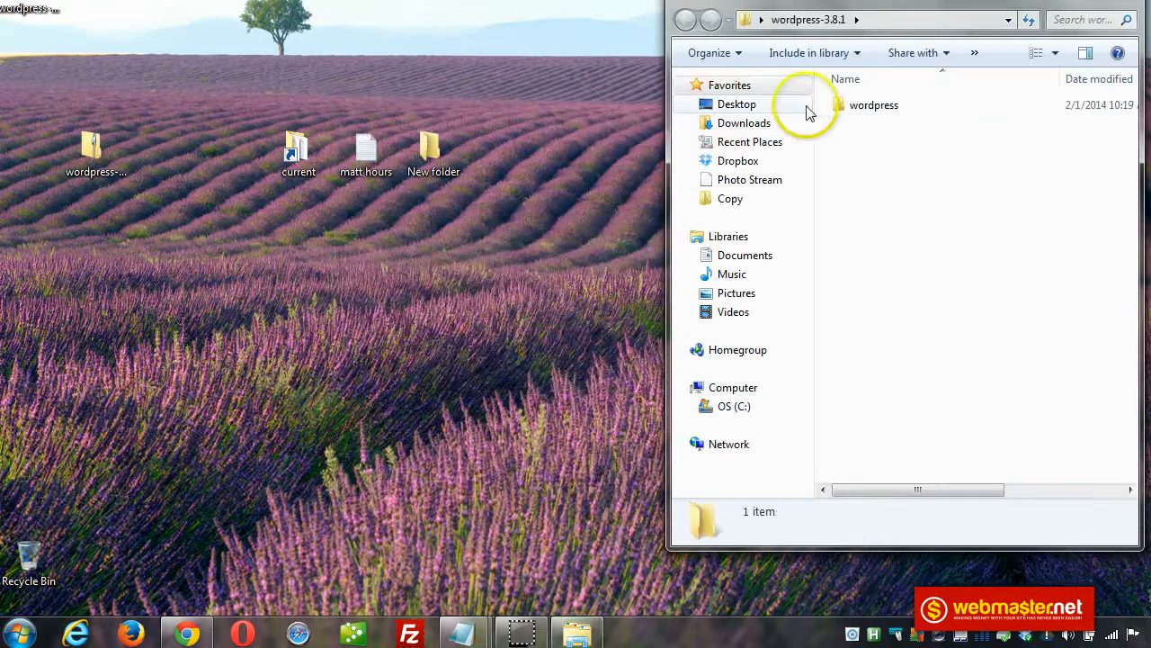
{"action": "double_click", "coordinate": [855, 106]}
{"action": "left_click_drag", "start_coordinate": [856, 6], "coordinate": [663, 35]}
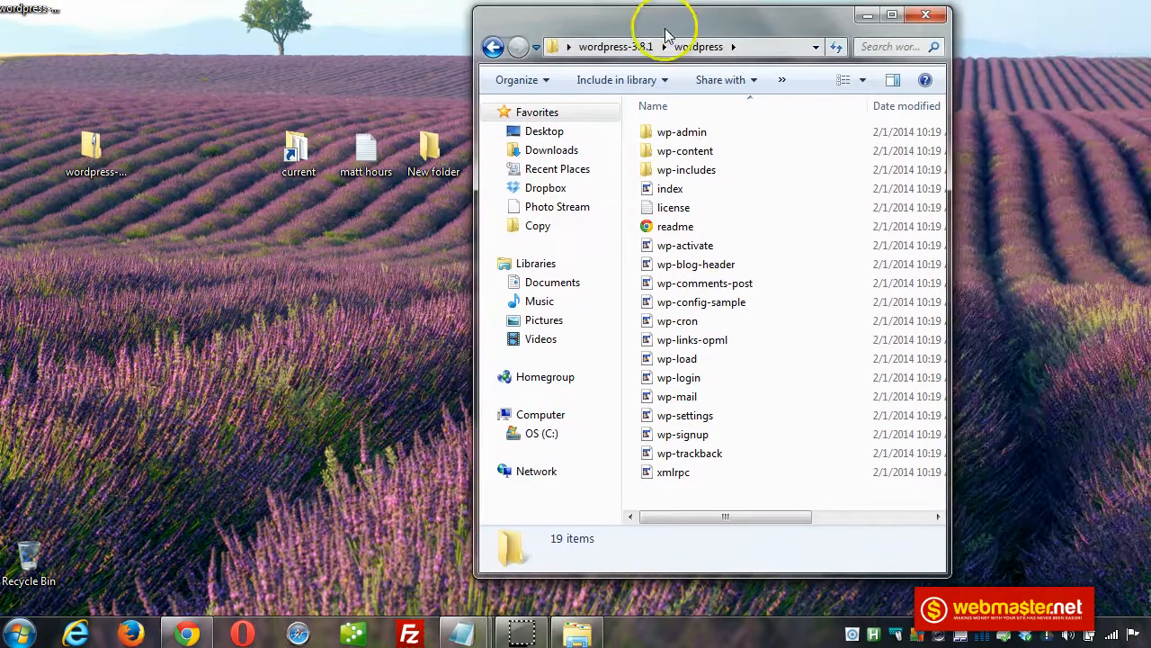
Rename the wp-config-sample file in the wordpress folder as wp-config
{"action": "left_click", "coordinate": [685, 304]}
{"action": "left_click", "coordinate": [692, 305]}
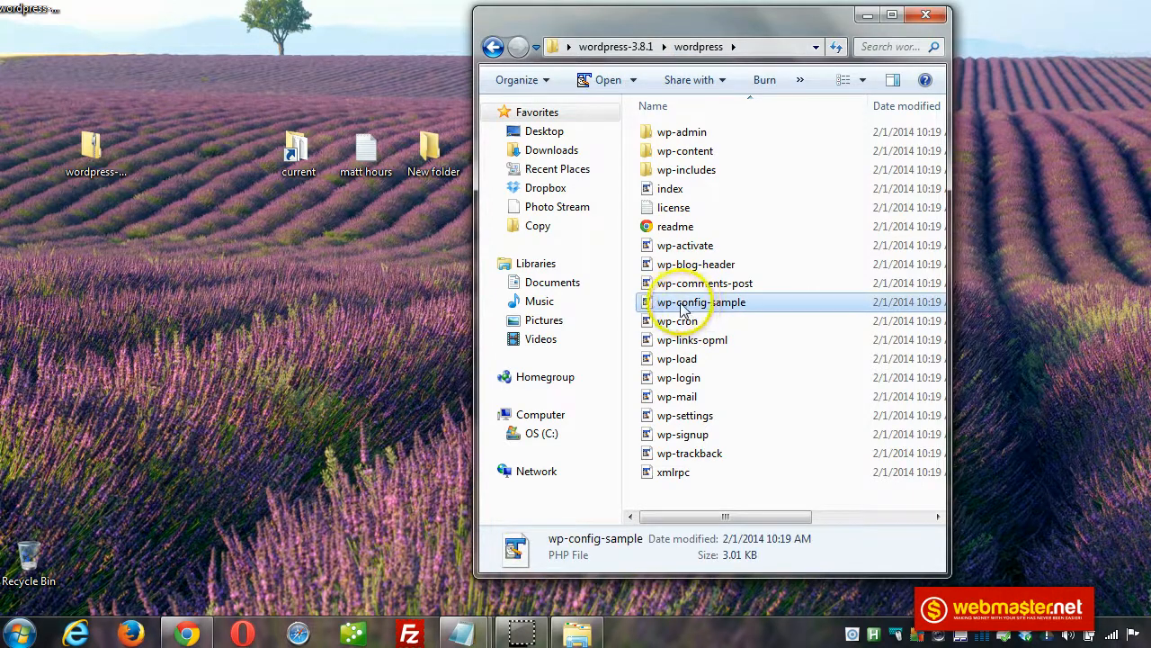
{"action": "left_click_drag", "start_coordinate": [707, 303], "coordinate": [751, 304]}
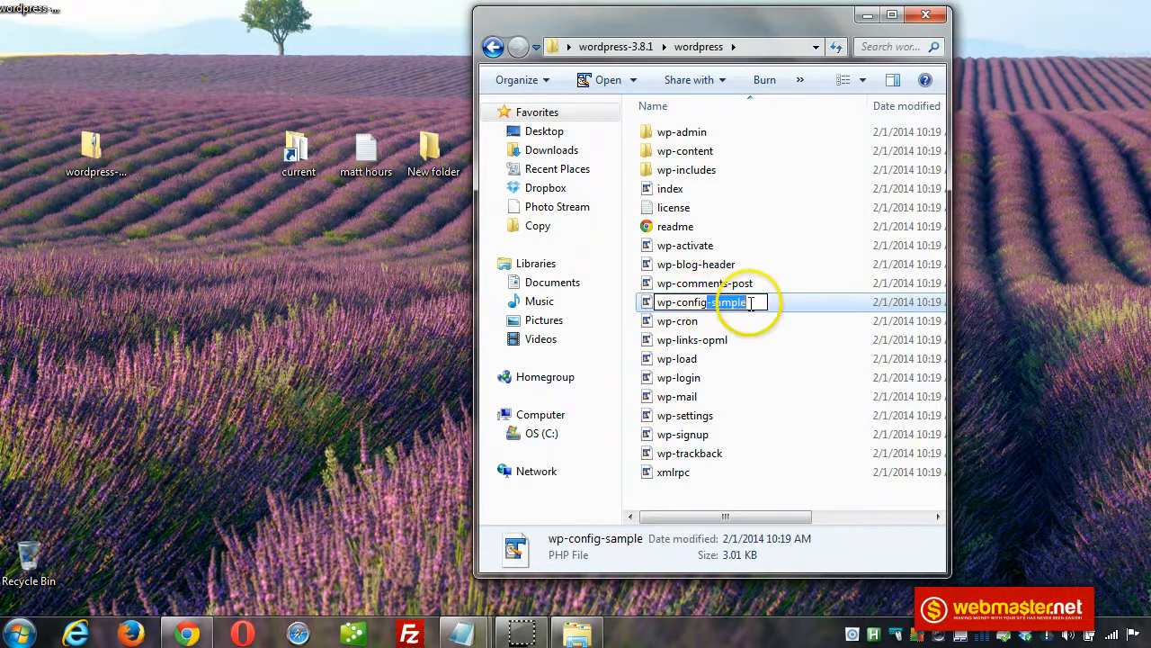
{"action": "key", "text": "BackSpace"}
{"action": "left_click", "coordinate": [676, 322]}
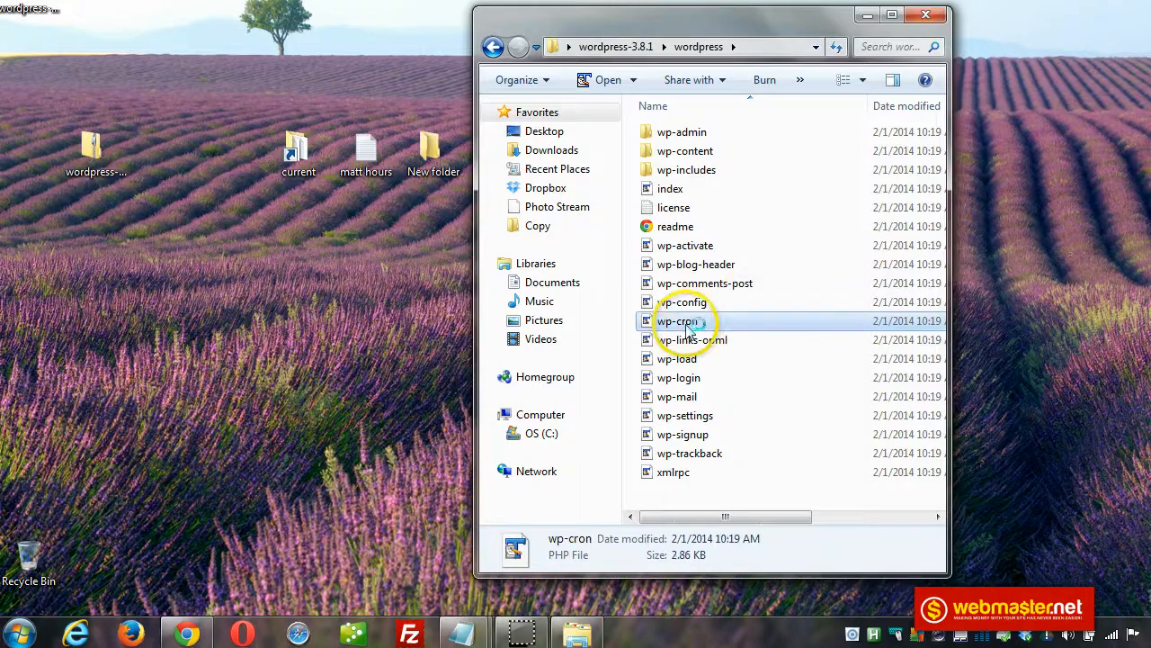
Open the wp-config file in TextPad and turn on word wrap
{"action": "right_click", "coordinate": [689, 302]}
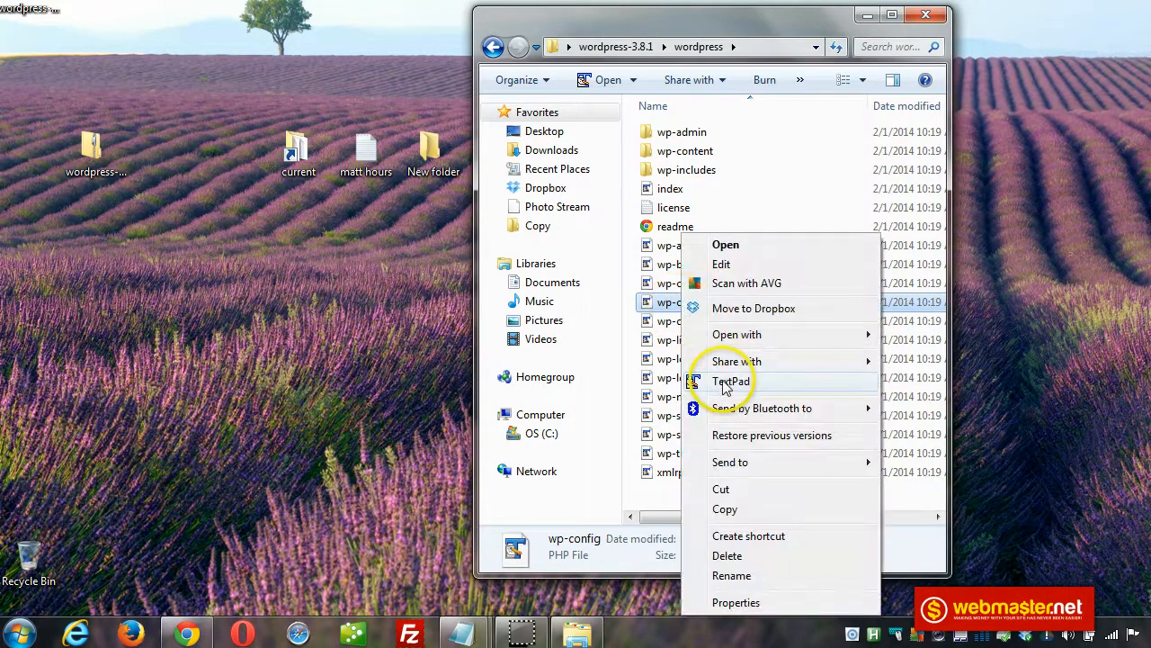
{"action": "left_click", "coordinate": [727, 385]}
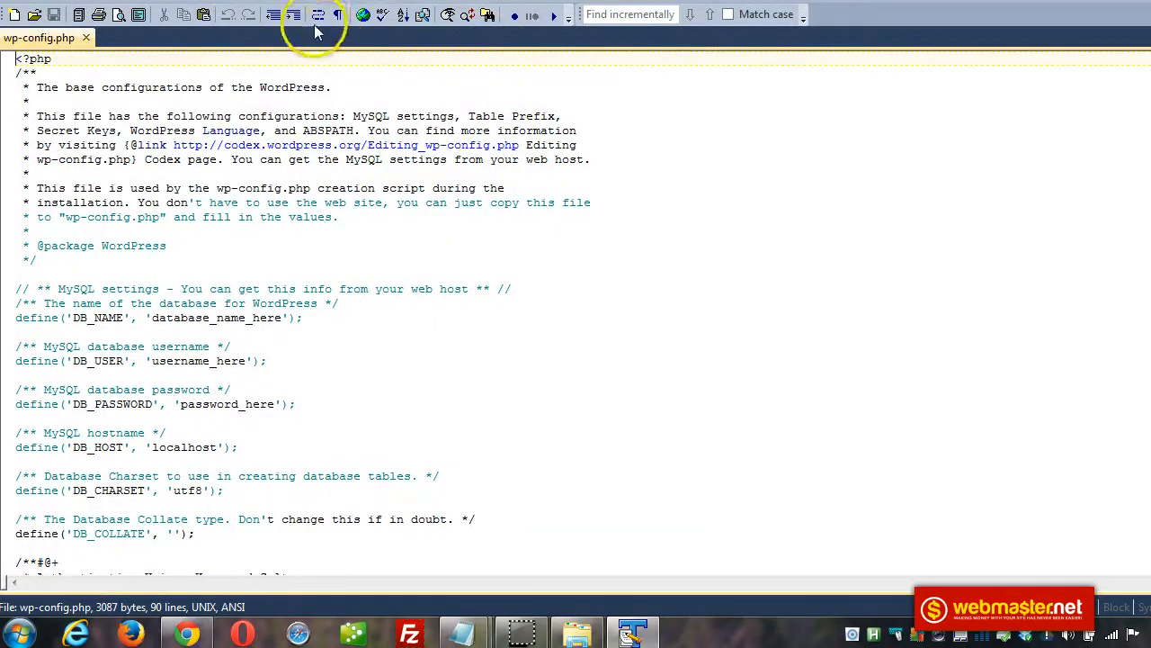
{"action": "left_click", "coordinate": [319, 16]}
{"action": "scroll", "coordinate": [275, 154], "scroll_direction": "down", "scroll_amount": 1}
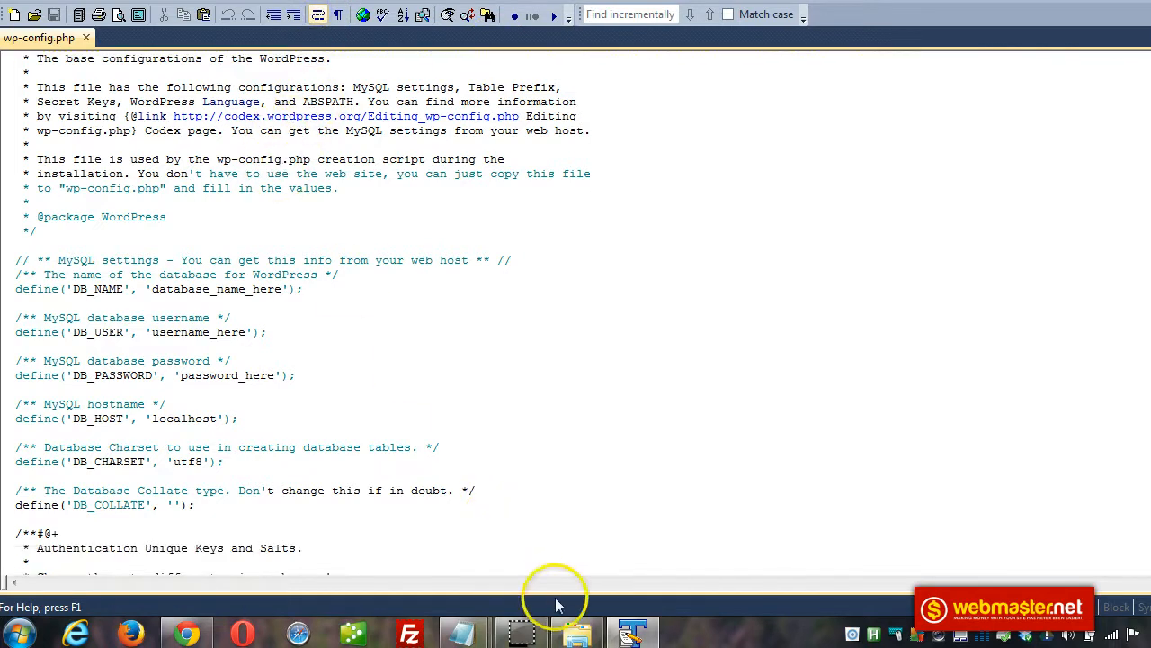
Replace the database_name_here placeholder for DB_NAME in wp-config.php with the database name from the Notepad notes
{"action": "mouse_move", "coordinate": [484, 628]}
{"action": "left_click", "coordinate": [550, 538]}
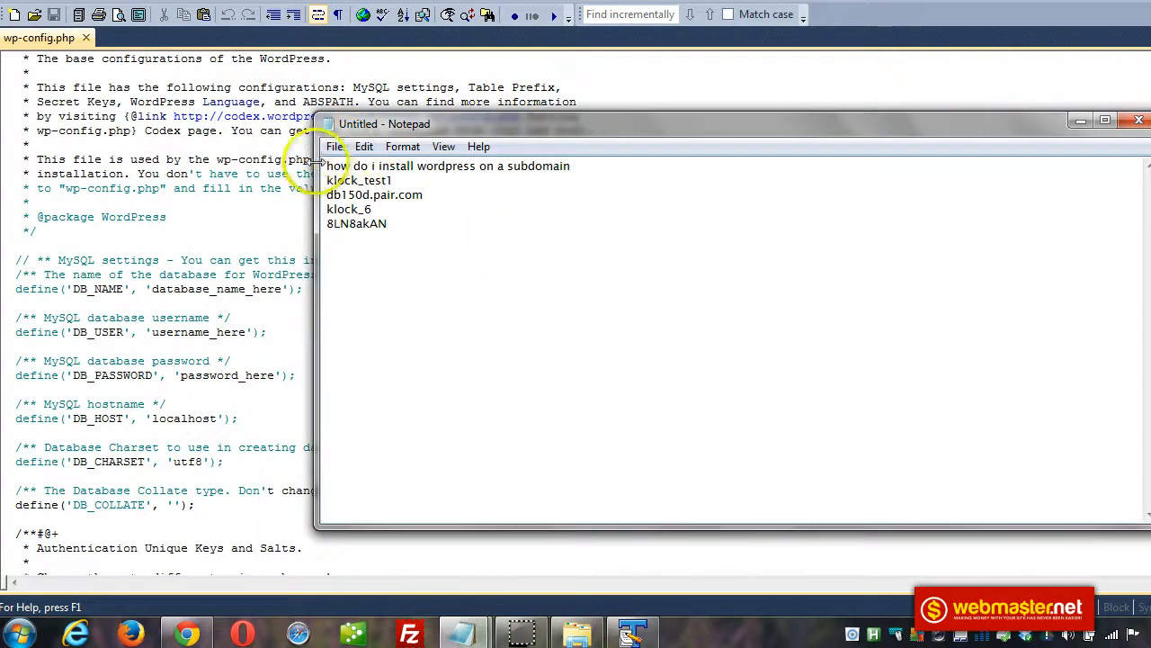
{"action": "left_click_drag", "start_coordinate": [328, 180], "coordinate": [404, 180]}
{"action": "key", "text": "ctrl+c"}
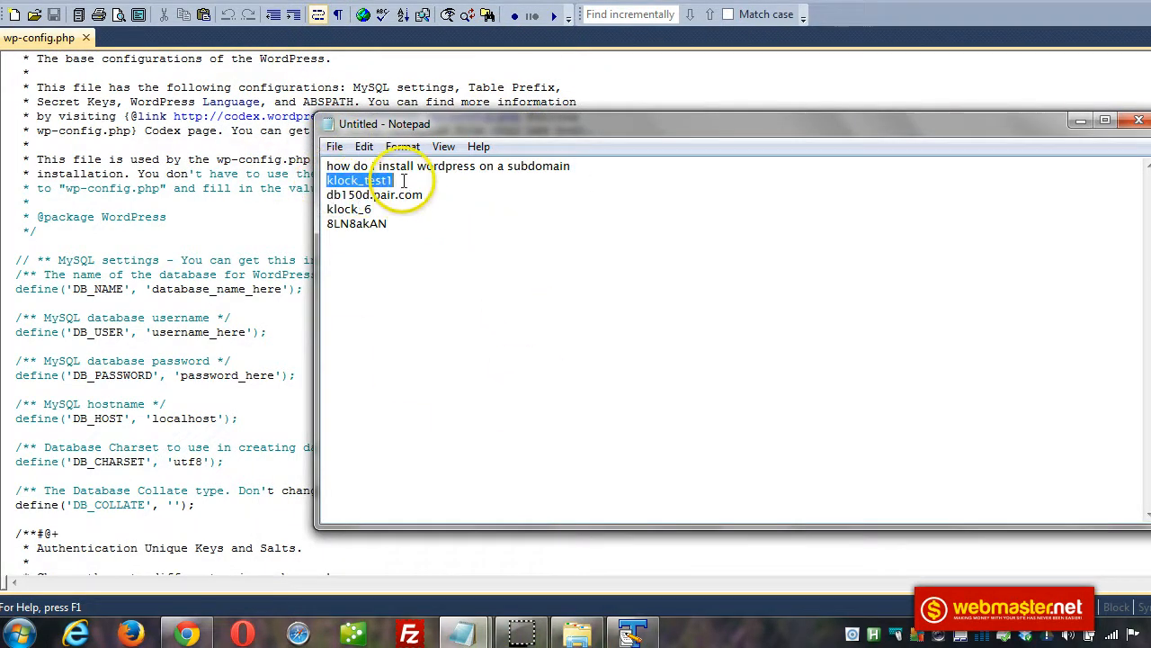
{"action": "left_click", "coordinate": [189, 268]}
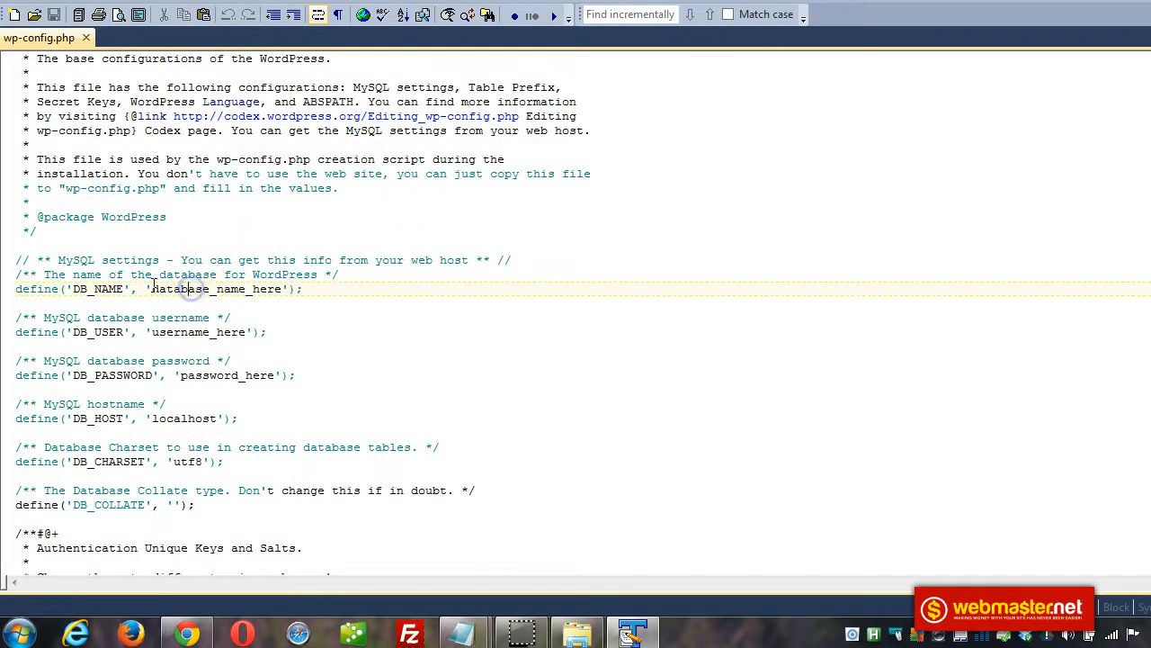
{"action": "left_click_drag", "start_coordinate": [153, 289], "coordinate": [259, 289]}
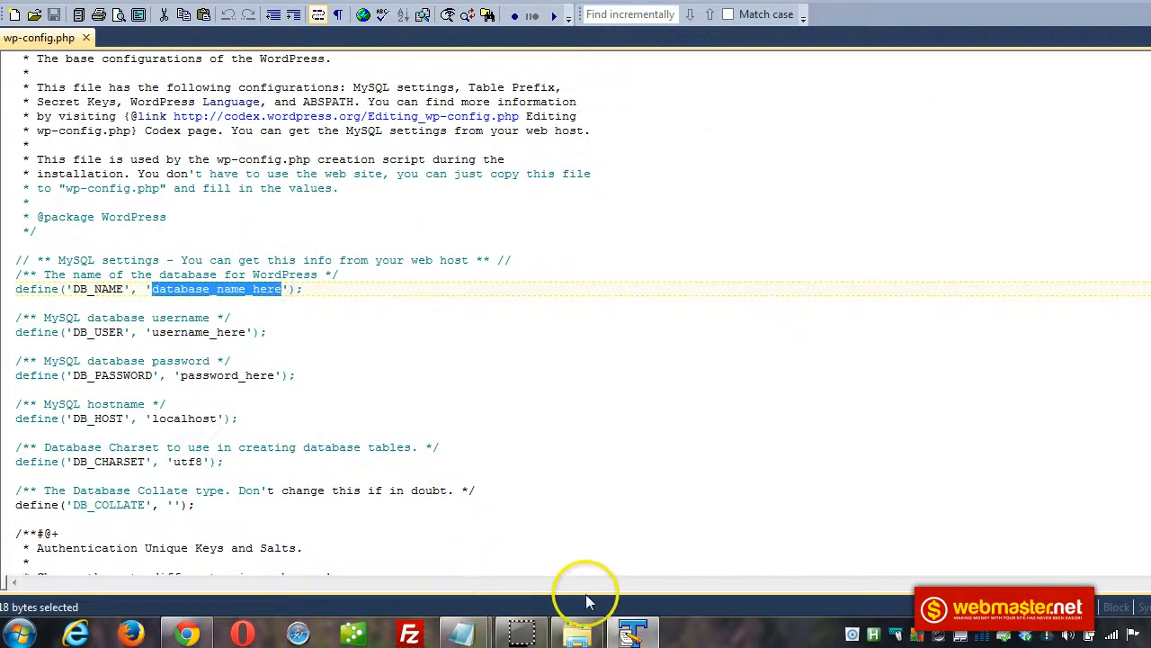
{"action": "key", "text": "ctrl+v"}
Replace the username_here placeholder for DB_USER in wp-config.php with the full access username from the Notepad notes
{"action": "mouse_move", "coordinate": [470, 624]}
{"action": "left_click", "coordinate": [567, 535]}
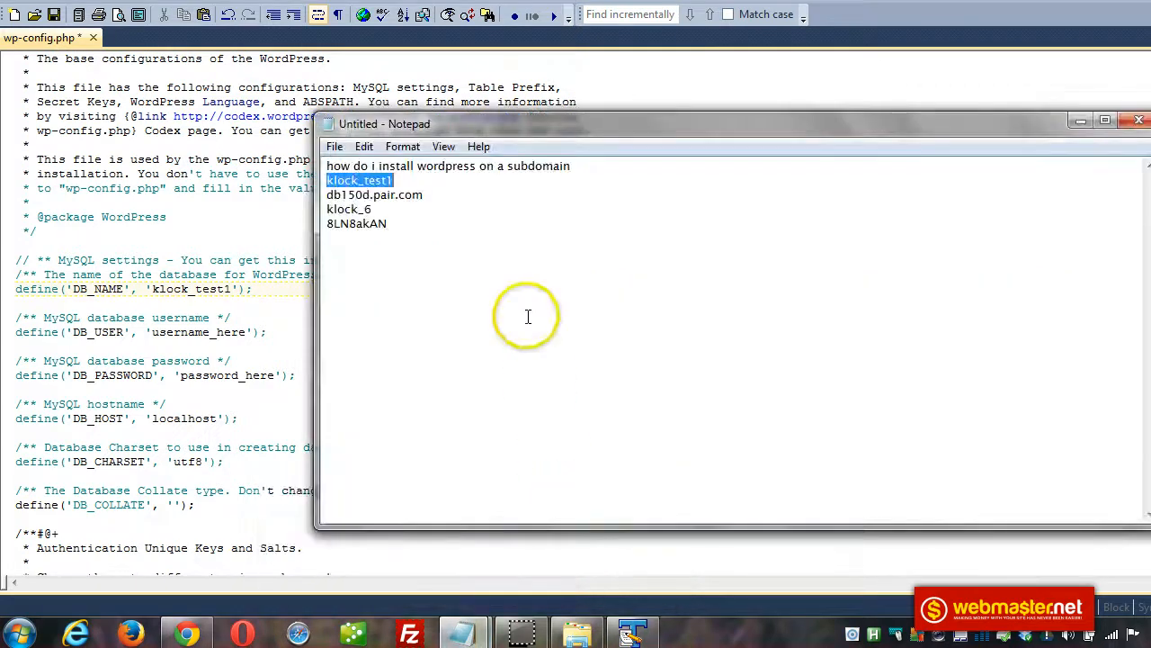
{"action": "left_click_drag", "start_coordinate": [326, 209], "coordinate": [393, 213]}
{"action": "key", "text": "ctrl+c"}
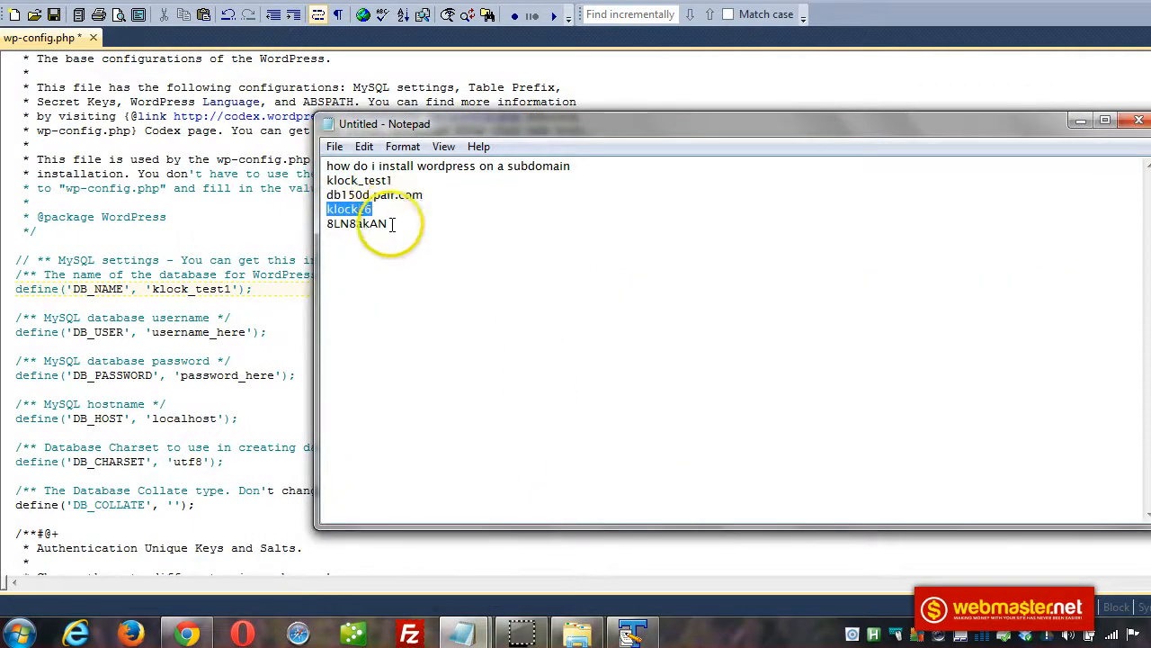
{"action": "left_click", "coordinate": [179, 360]}
{"action": "left_click_drag", "start_coordinate": [152, 332], "coordinate": [246, 332]}
{"action": "key", "text": "ctrl+v"}
Replace the password_here placeholder for DB_PASSWORD in wp-config.php with the full access database password from the Notepad notes
{"action": "mouse_move", "coordinate": [463, 630]}
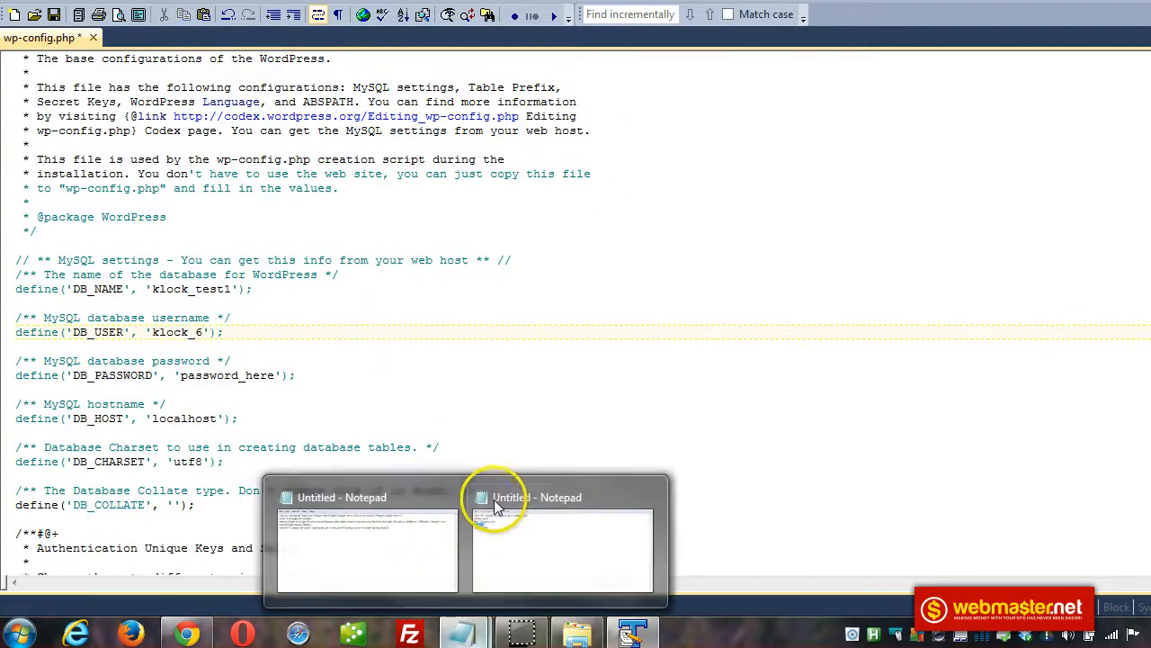
{"action": "left_click", "coordinate": [518, 580]}
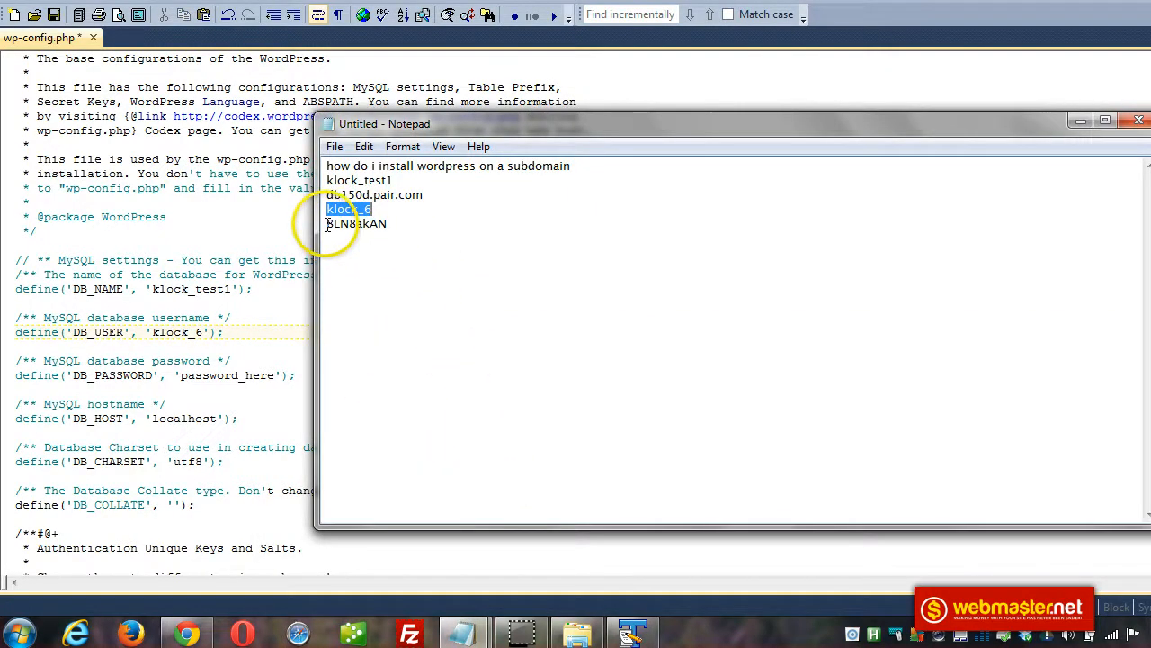
{"action": "left_click_drag", "start_coordinate": [326, 224], "coordinate": [388, 222]}
{"action": "key", "text": "ctrl+c"}
{"action": "left_click", "coordinate": [215, 334]}
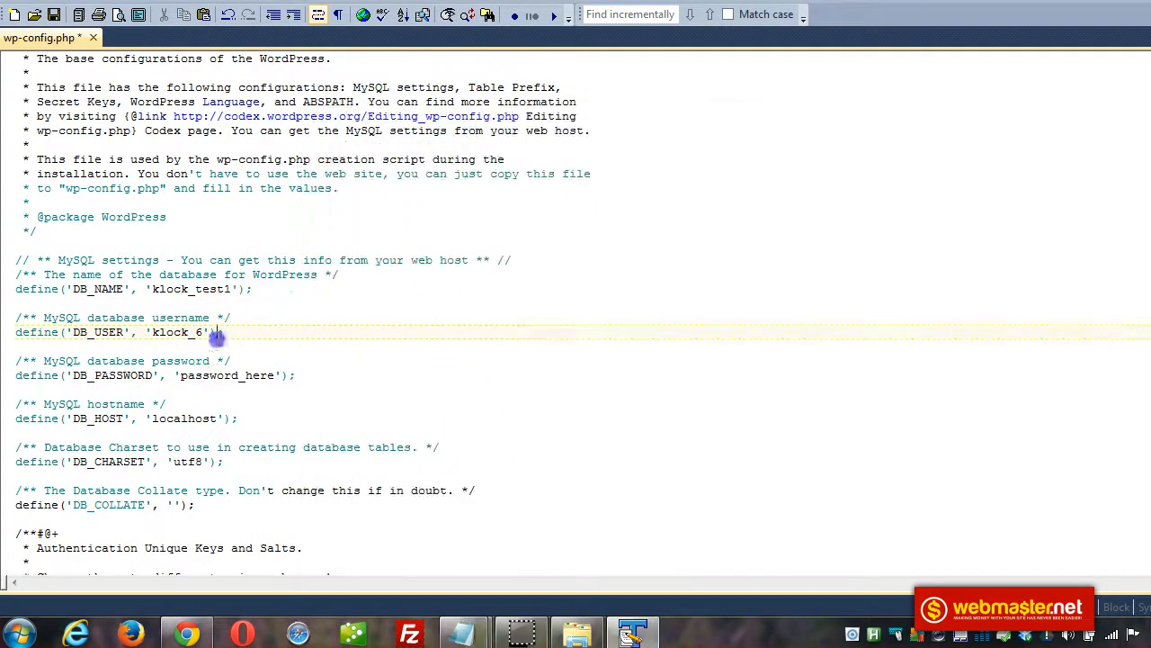
{"action": "left_click_drag", "start_coordinate": [182, 375], "coordinate": [259, 378]}
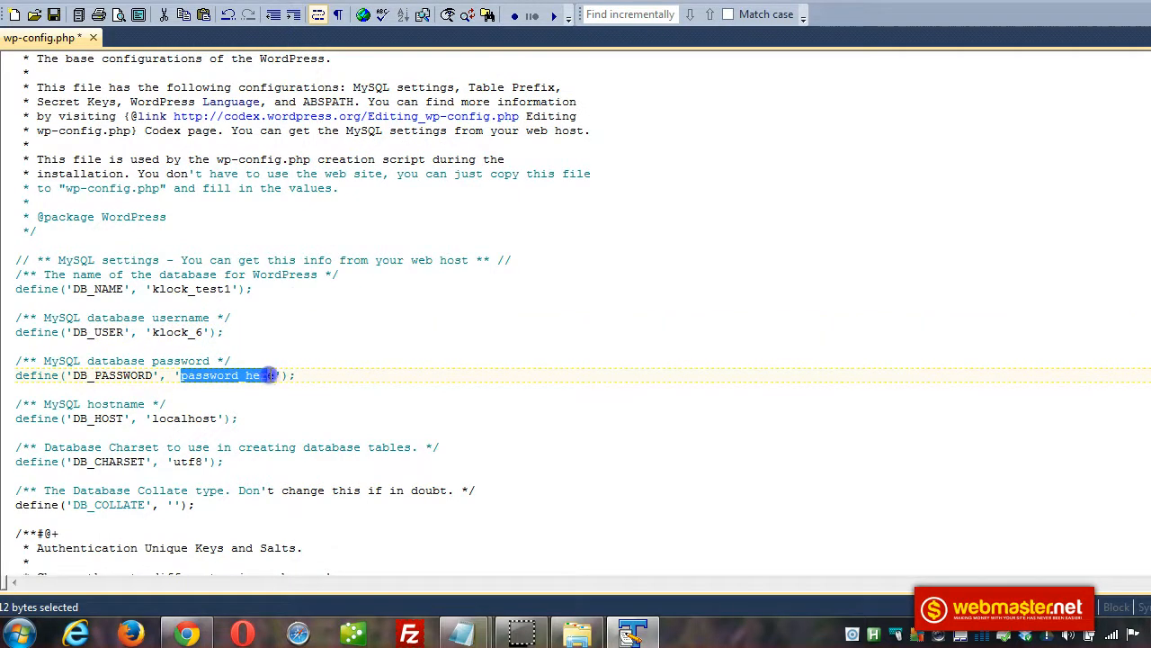
{"action": "key", "text": "ctrl+v"}
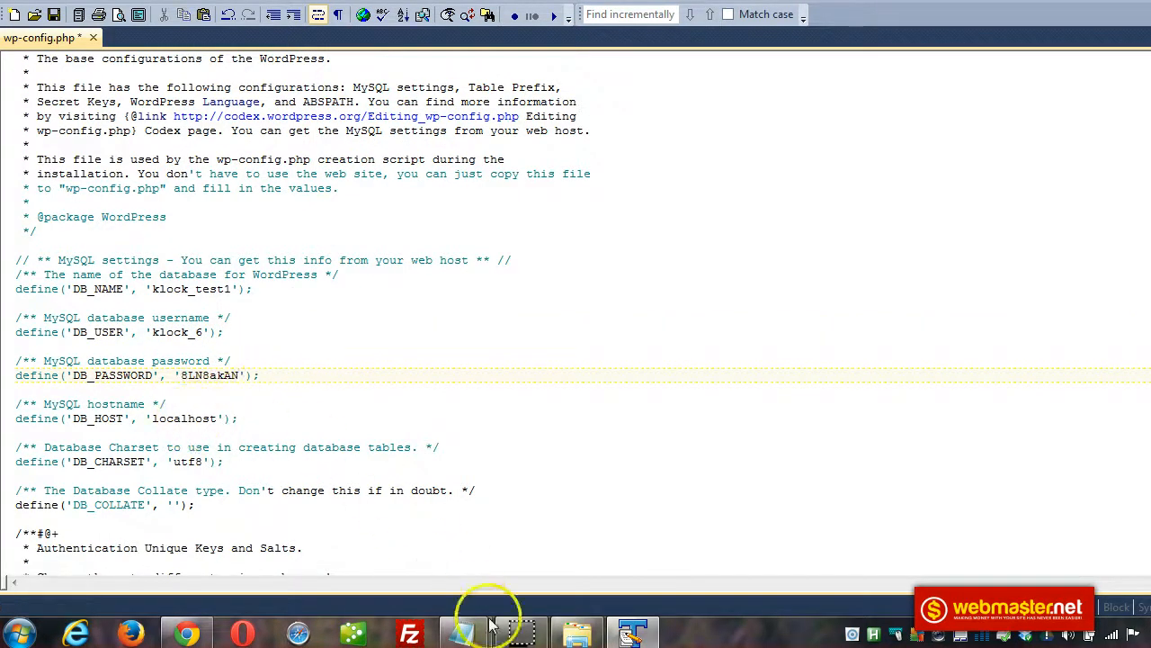
Set DB_HOST in wp-config.php to db150d.pair.com, copied from the Notepad notes
{"action": "mouse_move", "coordinate": [464, 630]}
{"action": "left_click", "coordinate": [501, 564]}
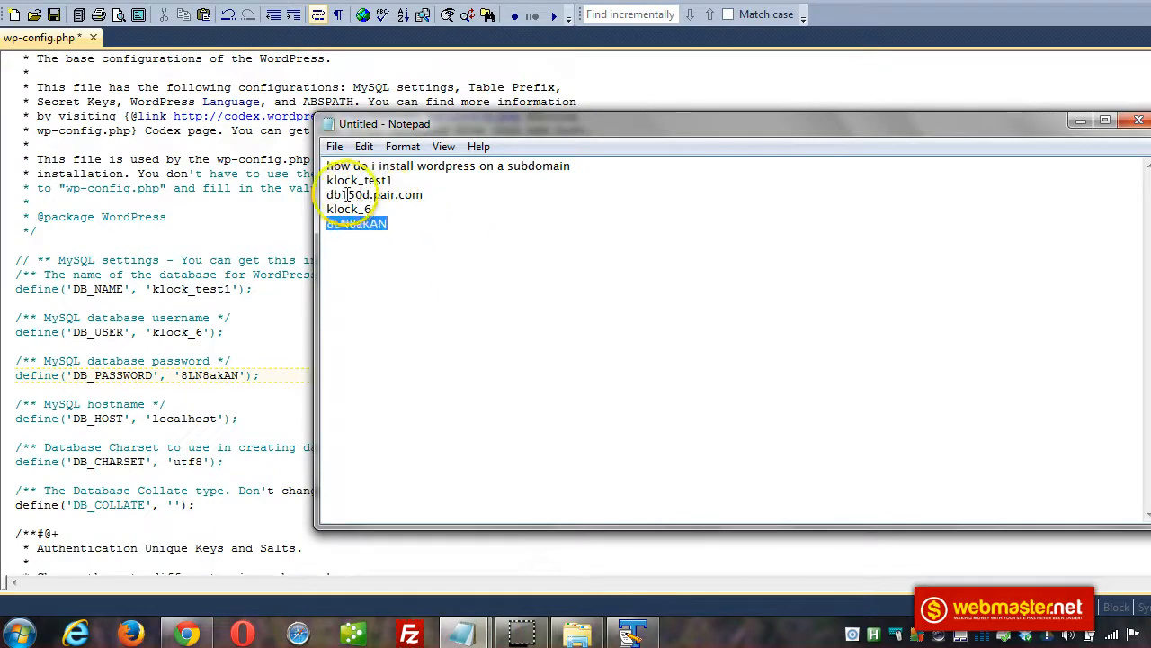
{"action": "left_click_drag", "start_coordinate": [327, 194], "coordinate": [422, 196]}
{"action": "key", "text": "ctrl+c"}
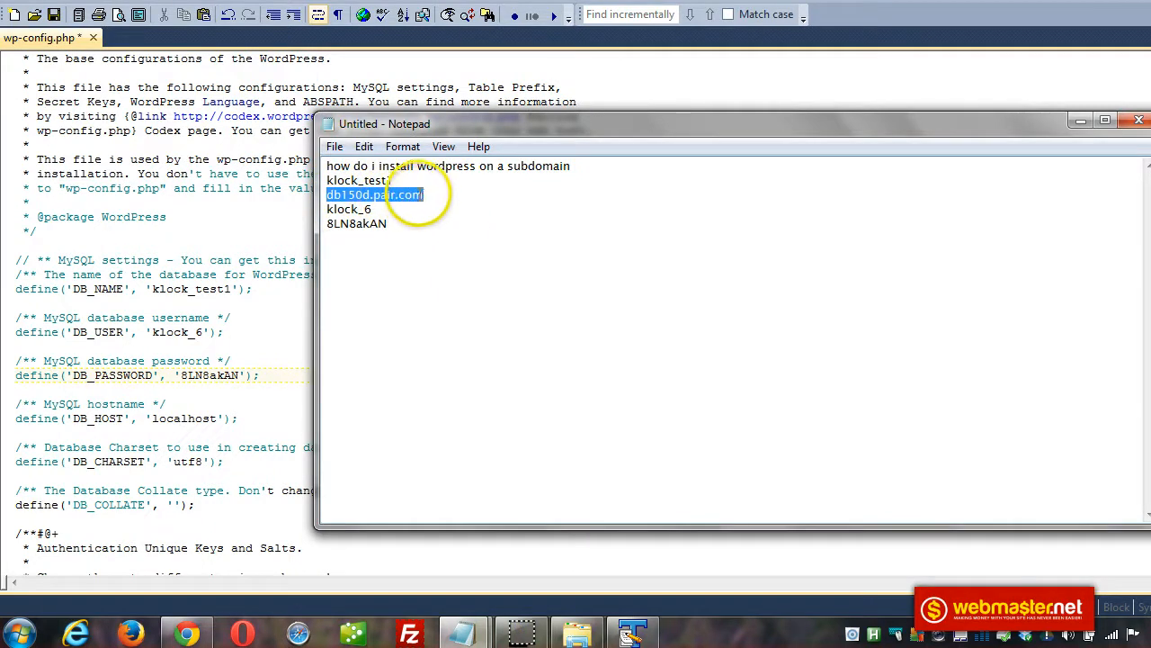
{"action": "left_click", "coordinate": [276, 367]}
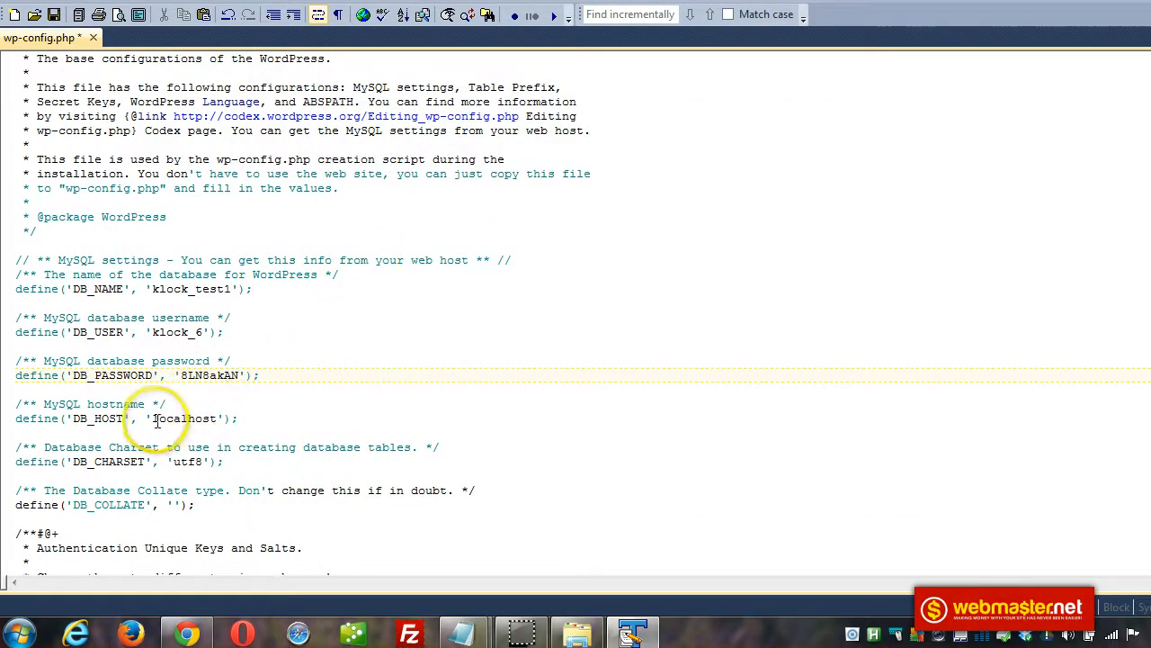
{"action": "left_click_drag", "start_coordinate": [152, 418], "coordinate": [213, 421]}
{"action": "key", "text": "ctrl+v"}
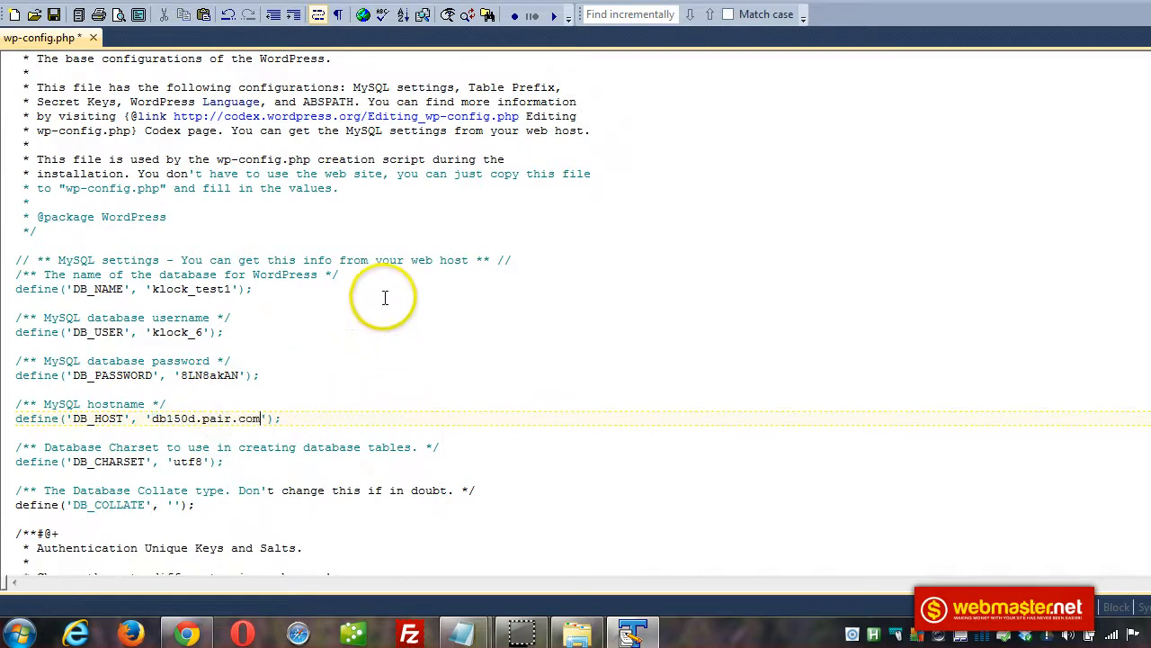
Open the WordPress.org secret-key service link from wp-config.php in the browser and copy all eight generated key and salt lines
{"action": "scroll", "coordinate": [383, 297], "scroll_direction": "down", "scroll_amount": 4}
{"action": "scroll", "coordinate": [384, 297], "scroll_direction": "down", "scroll_amount": 3}
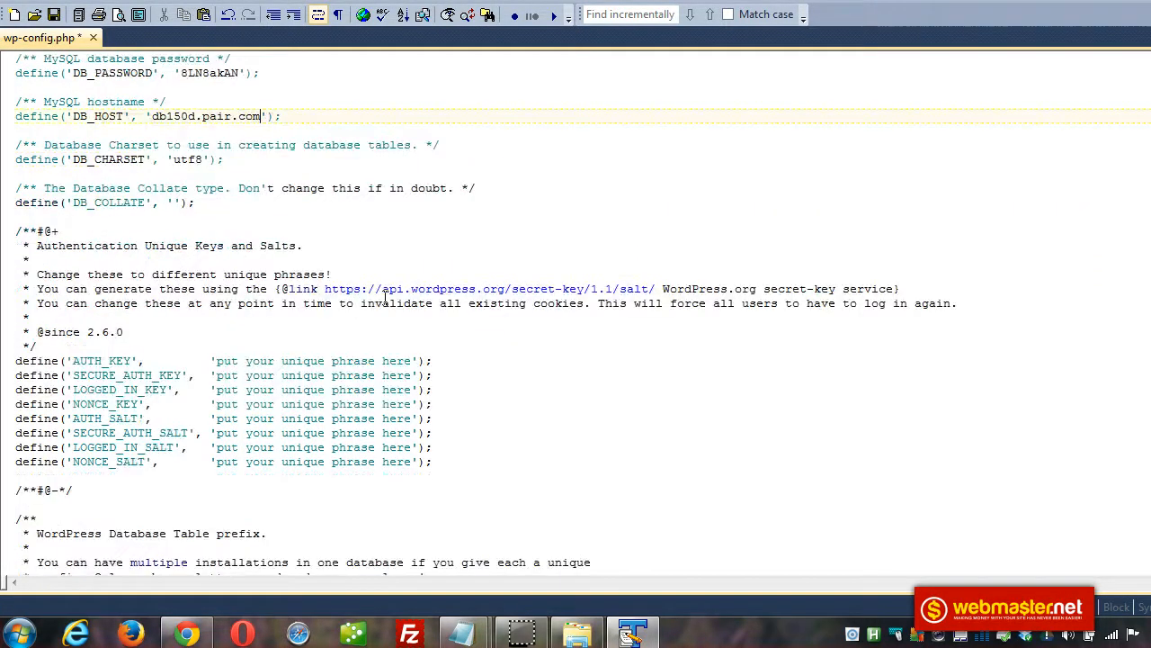
{"action": "left_click_drag", "start_coordinate": [326, 289], "coordinate": [608, 287]}
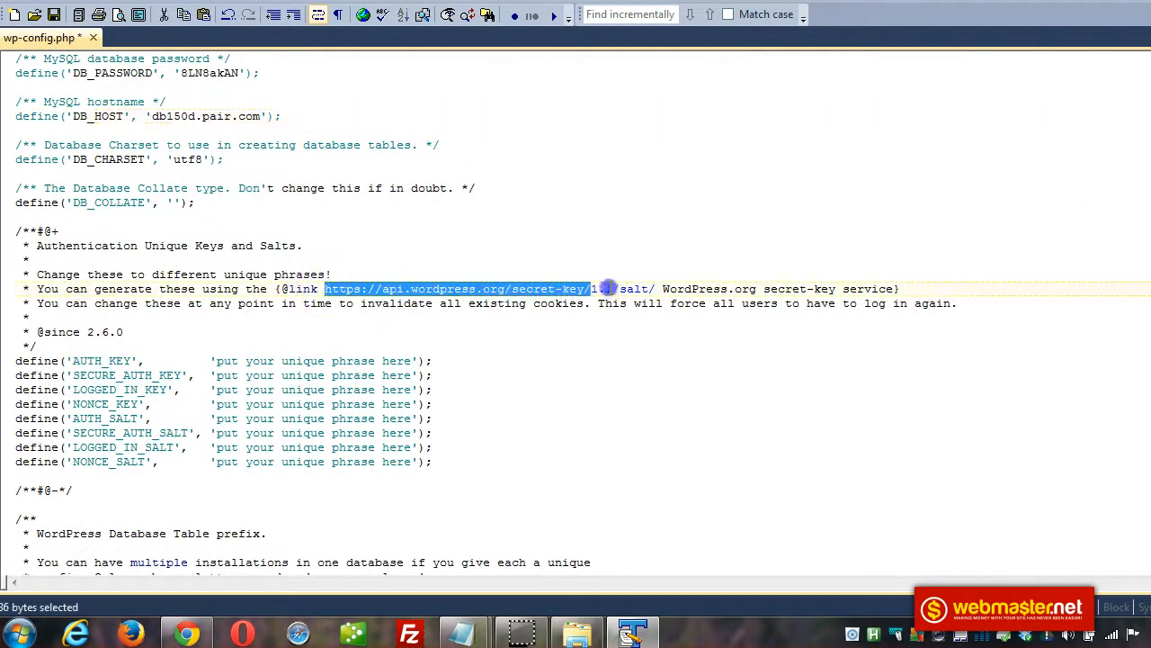
{"action": "right_click", "coordinate": [655, 289]}
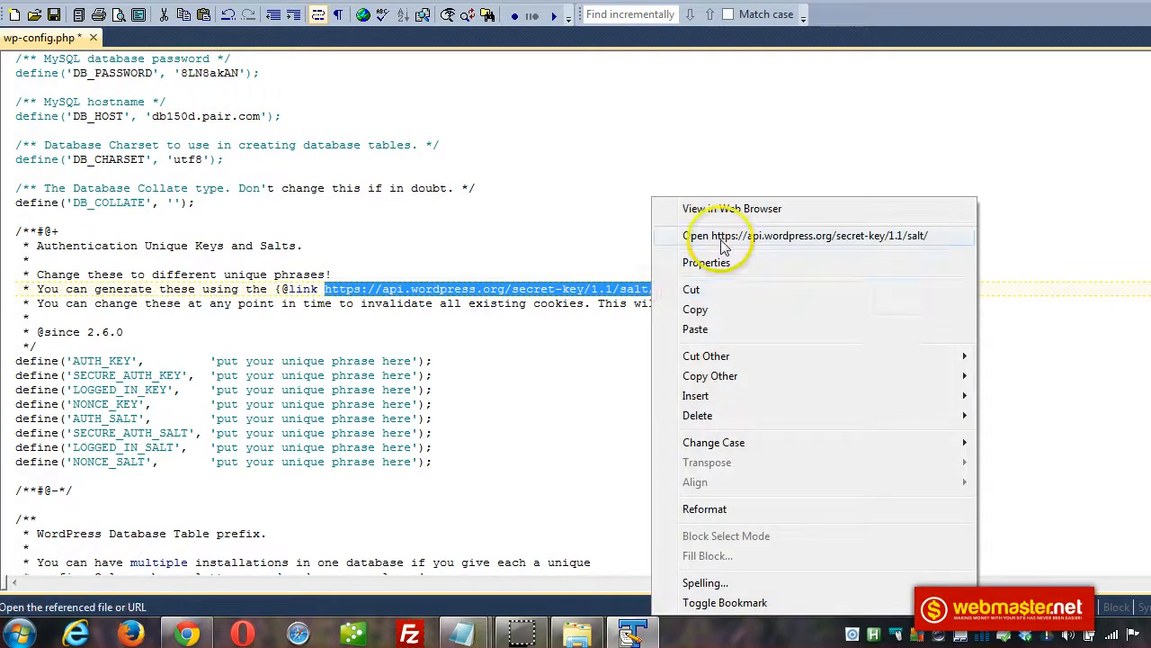
{"action": "left_click", "coordinate": [673, 229]}
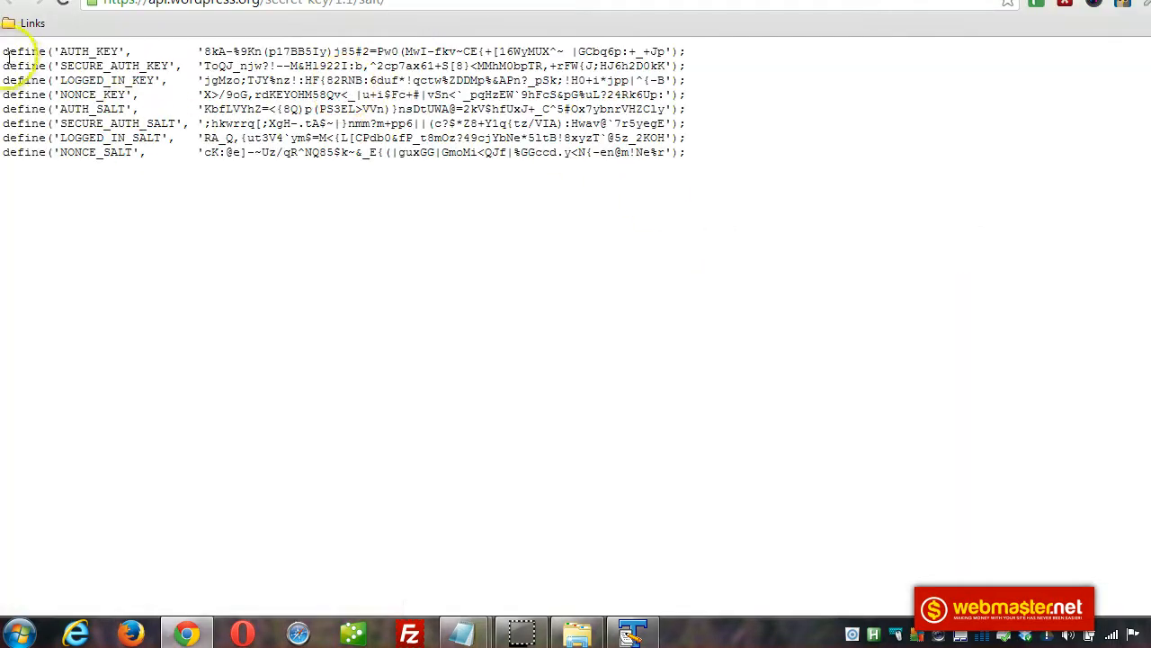
{"action": "left_click_drag", "start_coordinate": [5, 52], "coordinate": [734, 145]}
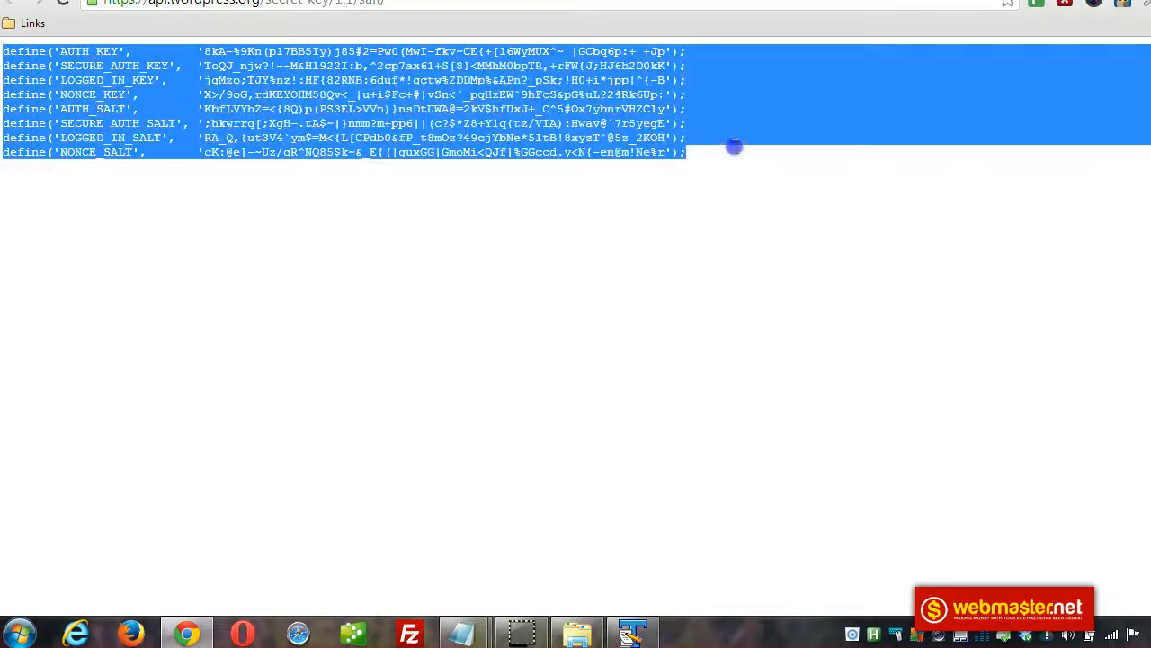
Replace the eight placeholder key and salt lines in wp-config.php with the generated authentication keys and salts
{"action": "key", "text": "alt+Tab"}
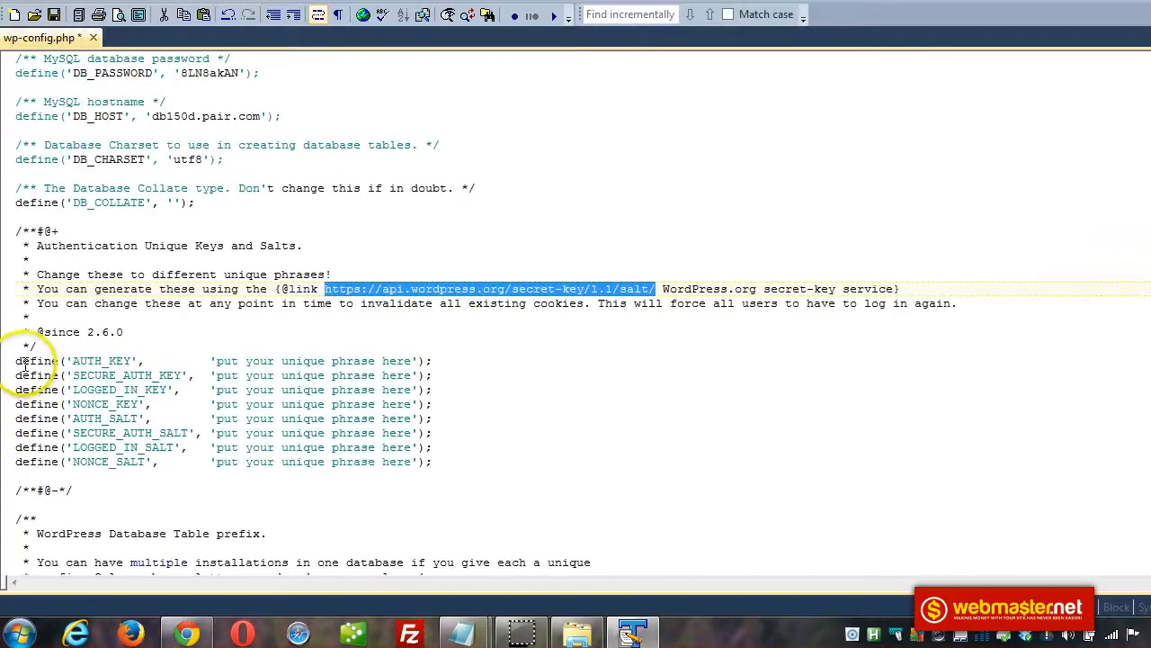
{"action": "left_click_drag", "start_coordinate": [15, 361], "coordinate": [443, 459]}
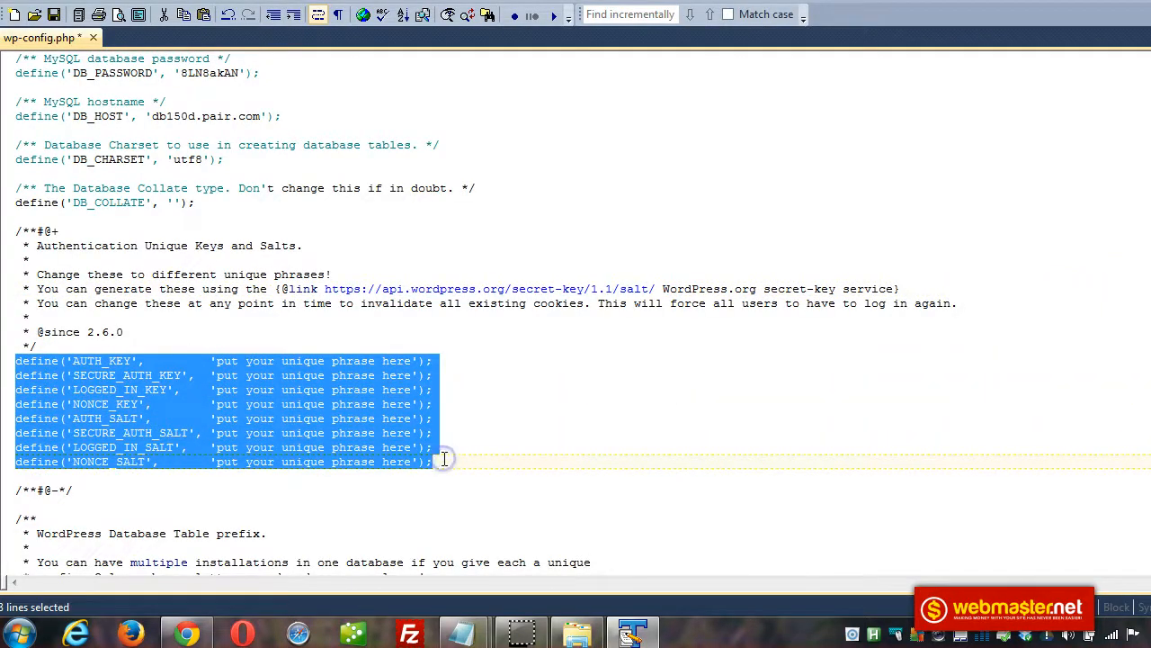
Set the $table_prefix value in wp-config.php to wpasdk2_
{"action": "scroll", "coordinate": [458, 366], "scroll_direction": "down", "scroll_amount": 4}
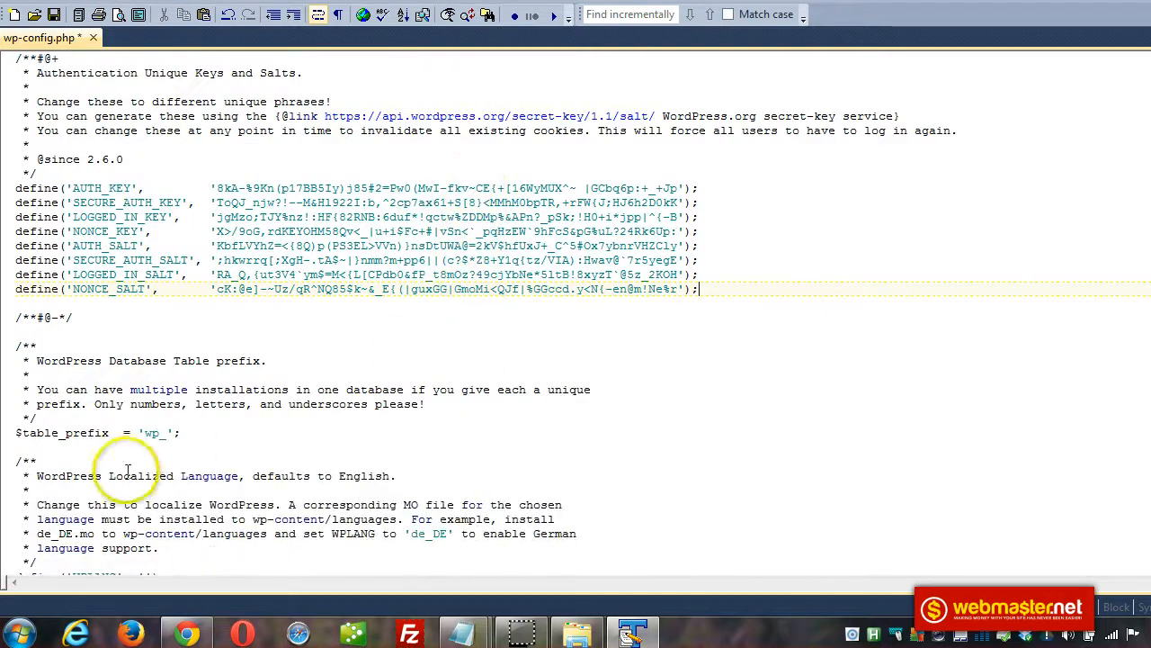
{"action": "double_click", "coordinate": [155, 433]}
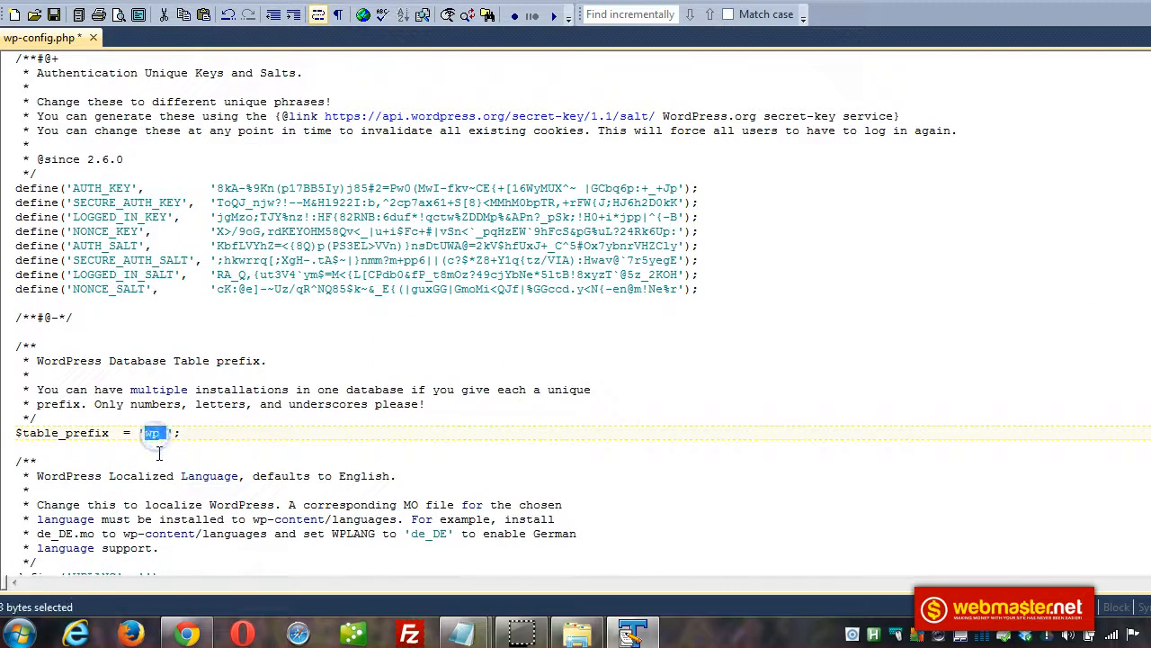
{"action": "left_click", "coordinate": [159, 439]}
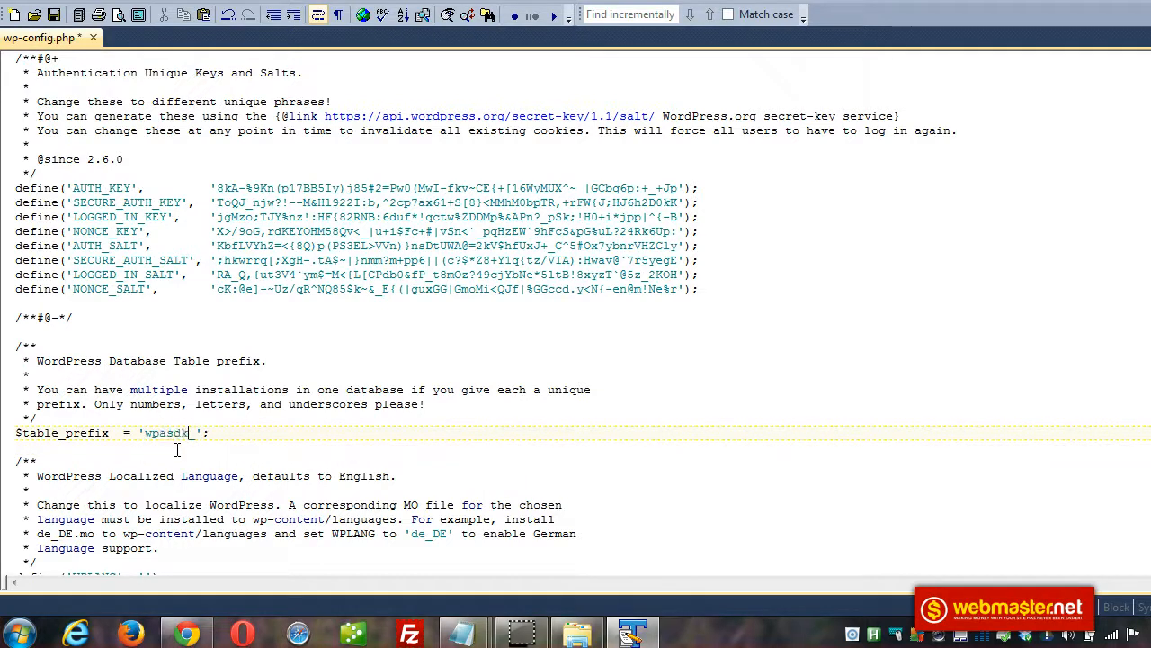
{"action": "scroll", "coordinate": [187, 459], "scroll_direction": "down", "scroll_amount": 2}
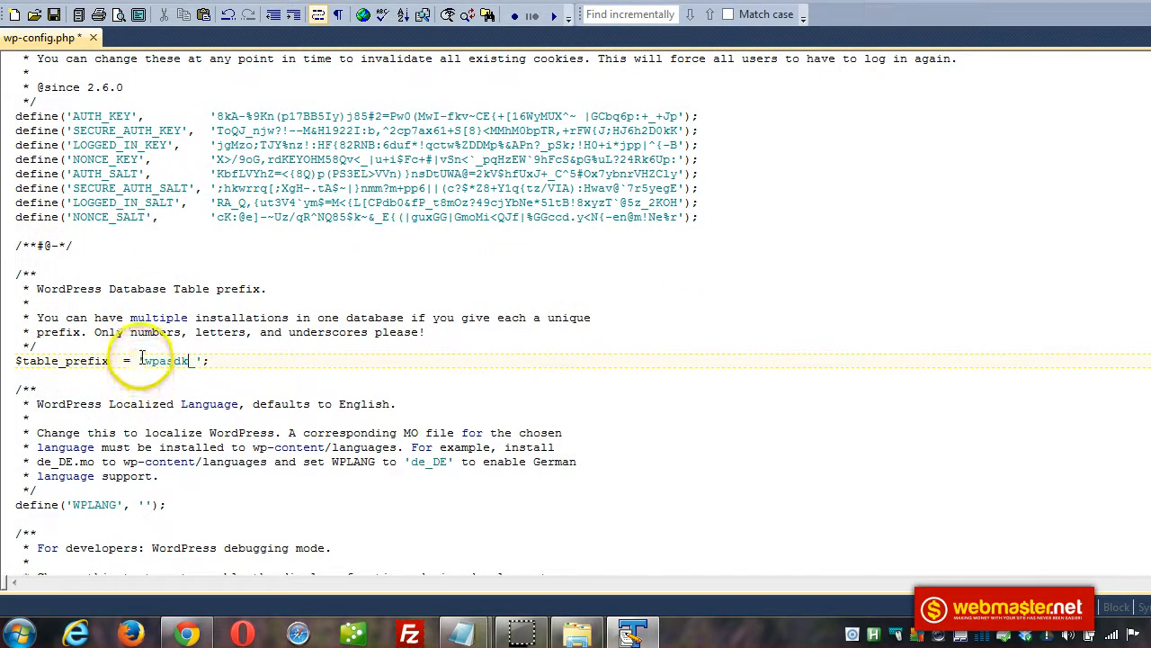
{"action": "left_click_drag", "start_coordinate": [16, 359], "coordinate": [189, 361]}
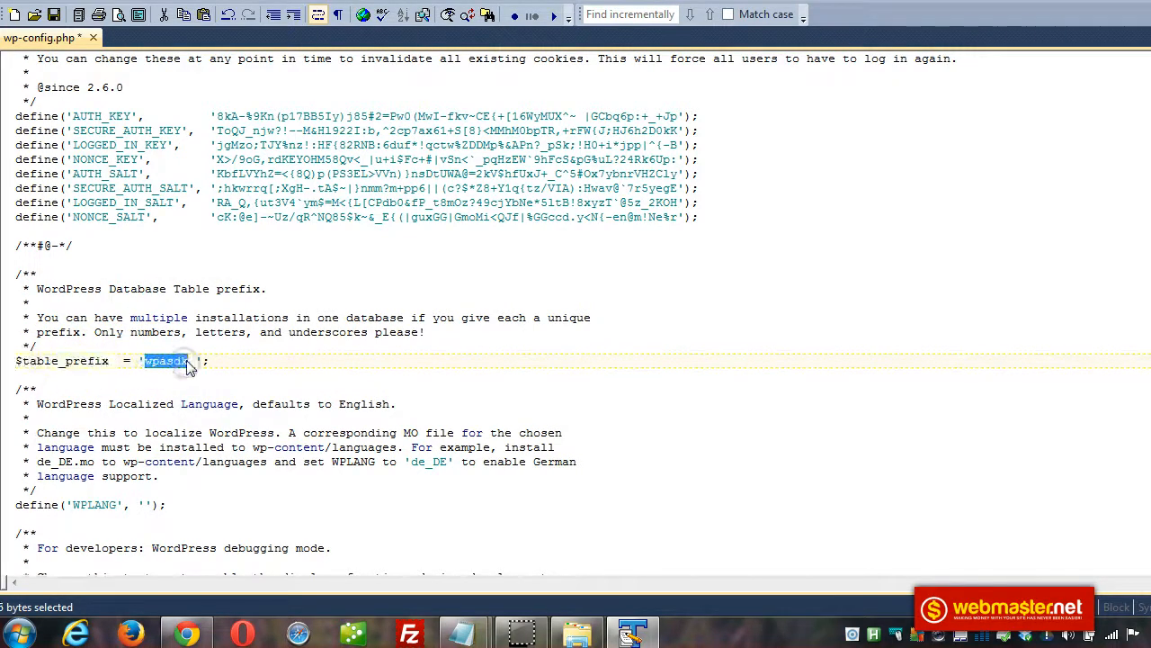
{"action": "left_click", "coordinate": [189, 363]}
{"action": "type", "text": "2"}
{"action": "scroll", "coordinate": [347, 314], "scroll_direction": "down", "scroll_amount": 3}
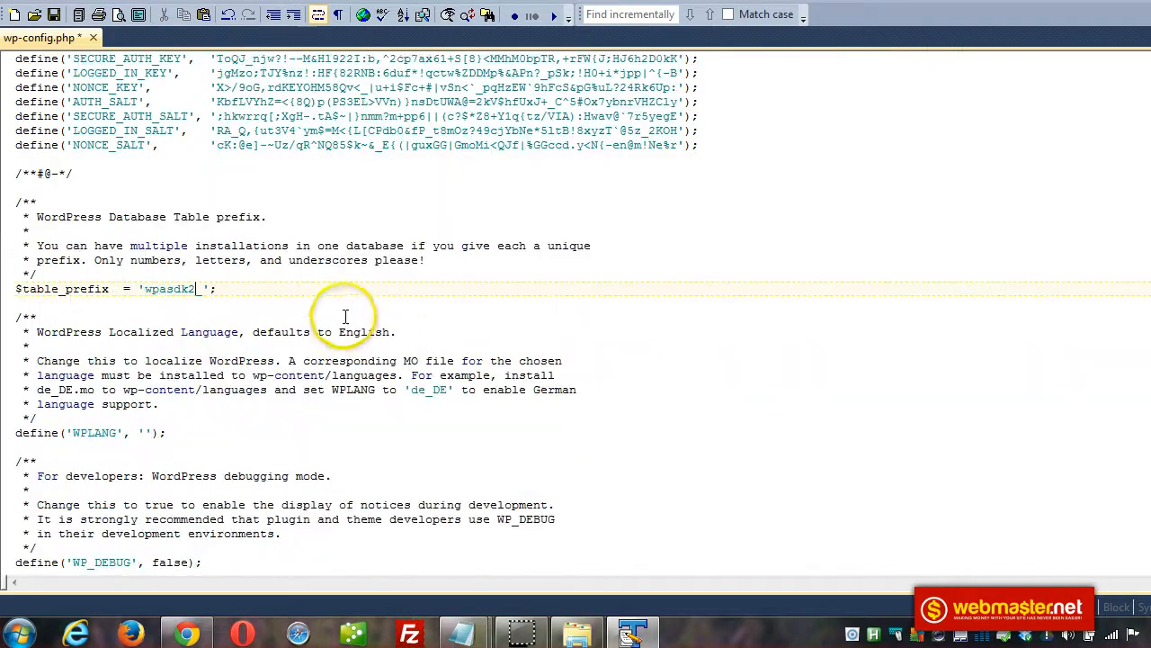
Save the edited wp-config.php and close both the text editor and the wordpress folder window
{"action": "scroll", "coordinate": [347, 314], "scroll_direction": "up", "scroll_amount": 9}
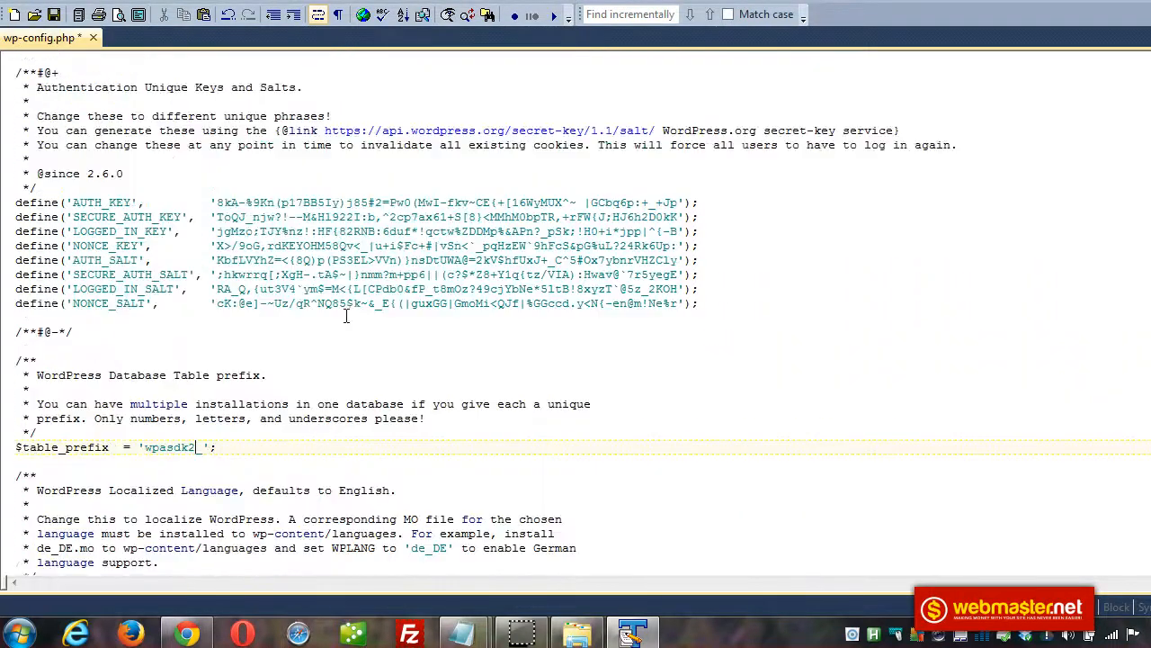
{"action": "scroll", "coordinate": [347, 314], "scroll_direction": "up", "scroll_amount": 2}
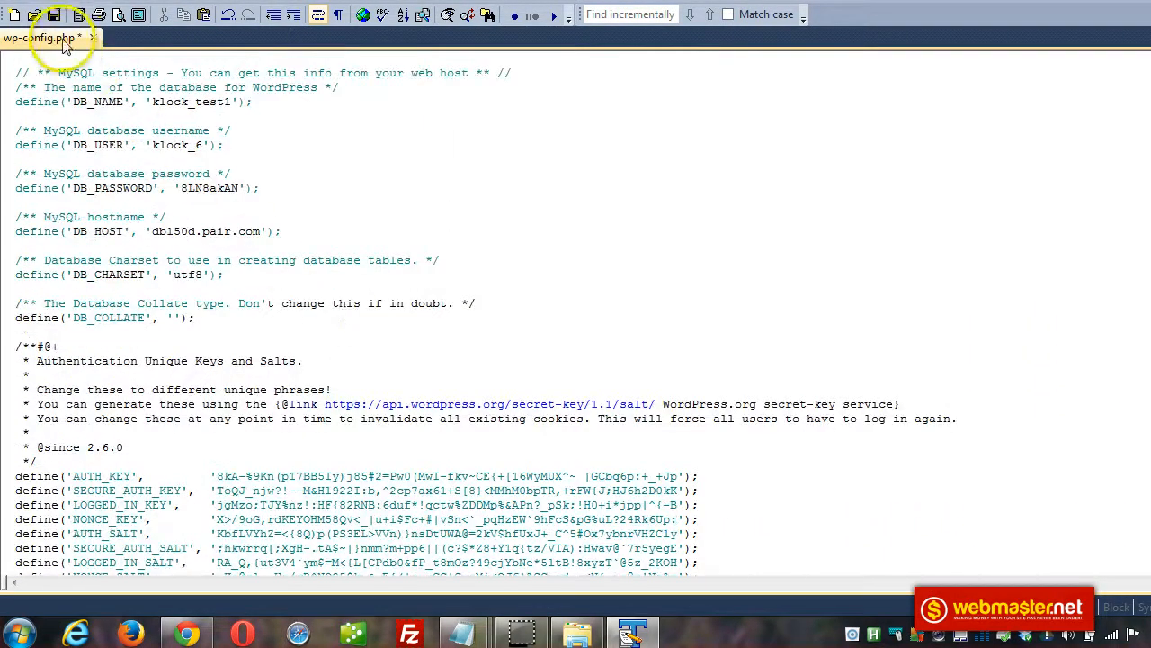
{"action": "left_click", "coordinate": [54, 16]}
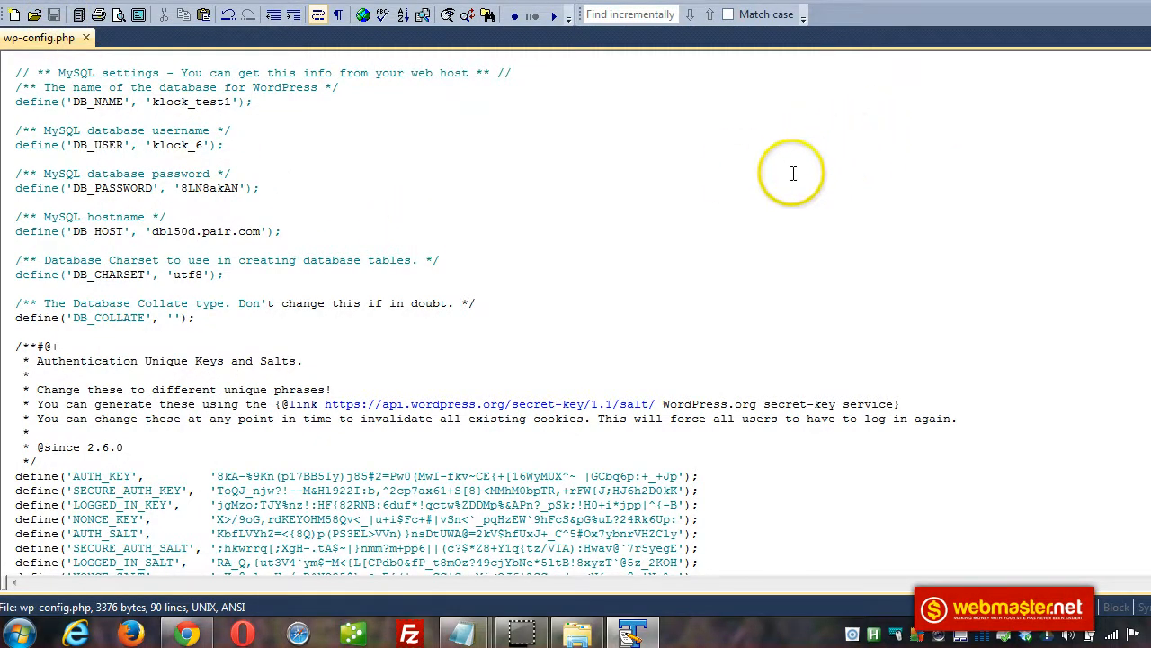
{"action": "scroll", "coordinate": [428, 221], "scroll_direction": "up", "scroll_amount": 5}
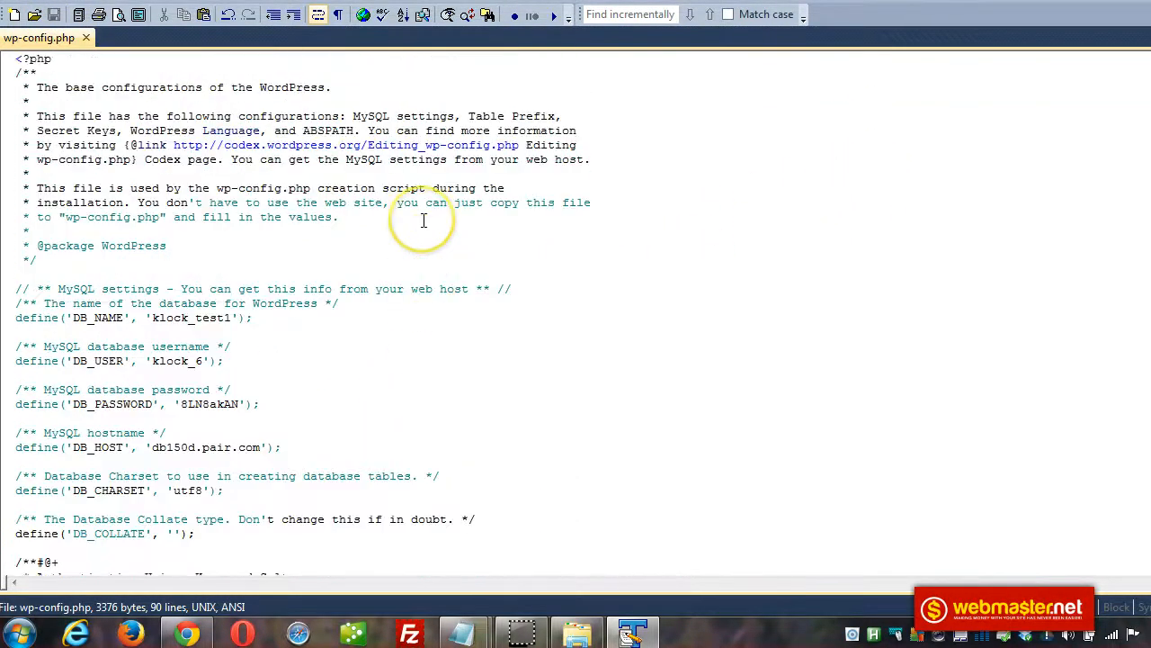
{"action": "left_click", "coordinate": [1149, 2]}
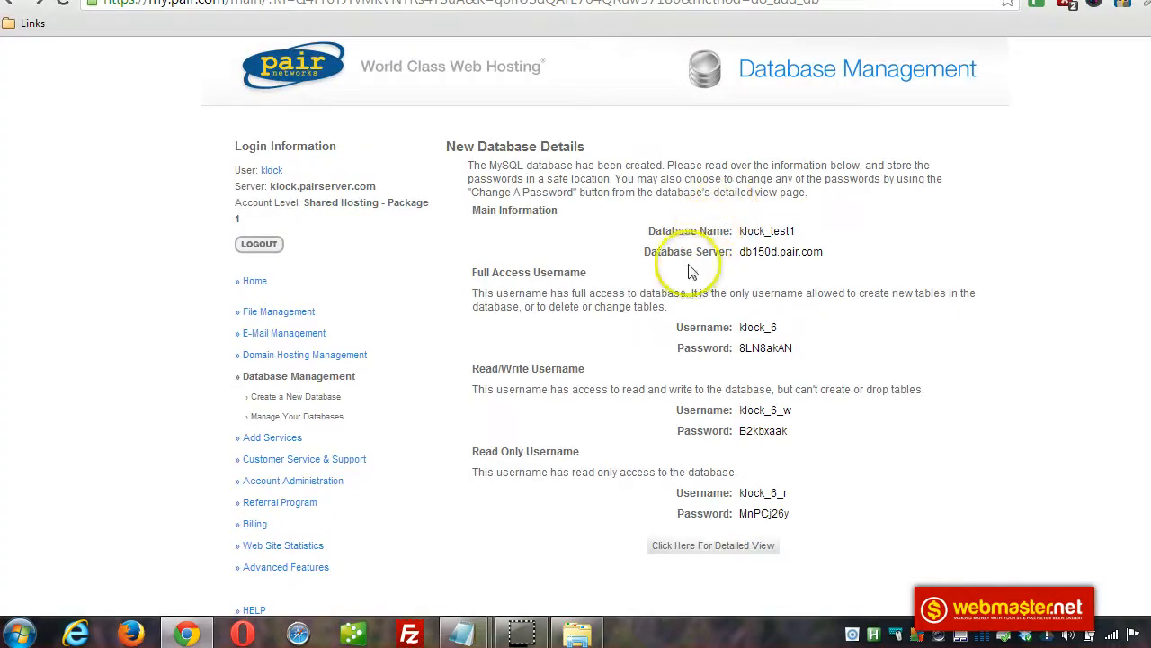
{"action": "left_click", "coordinate": [576, 634]}
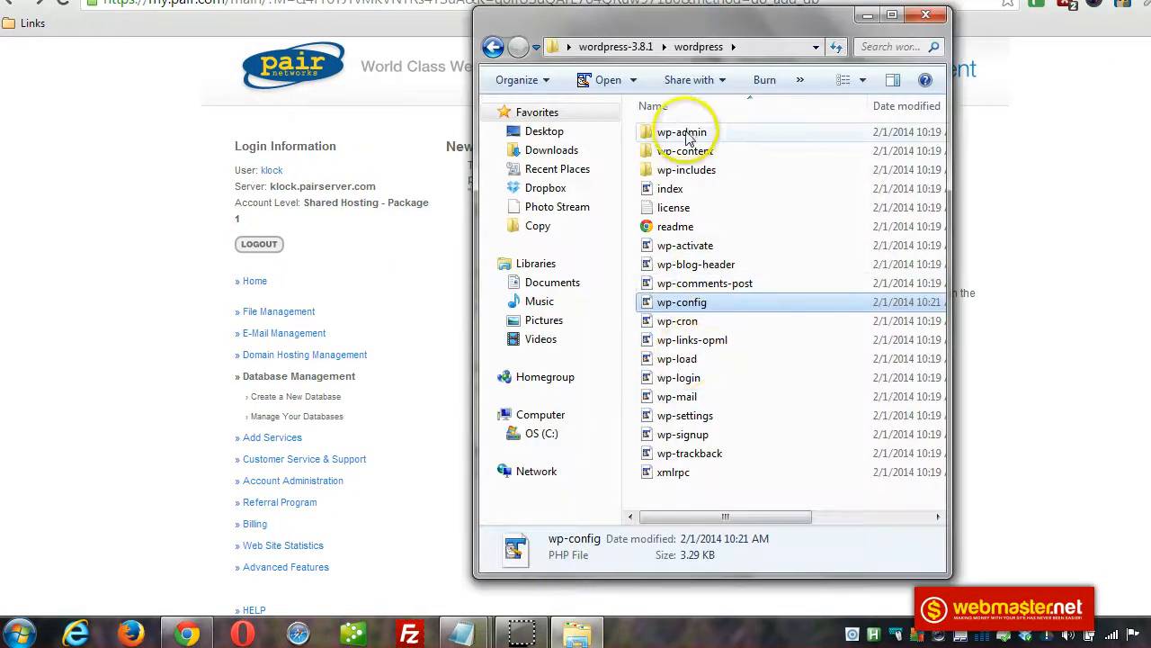
{"action": "left_click", "coordinate": [922, 18]}
Switch to FileZilla, connect to the saved hosting site, and open the blog subdomain folder inside public_html on the server
{"action": "left_click", "coordinate": [409, 630]}
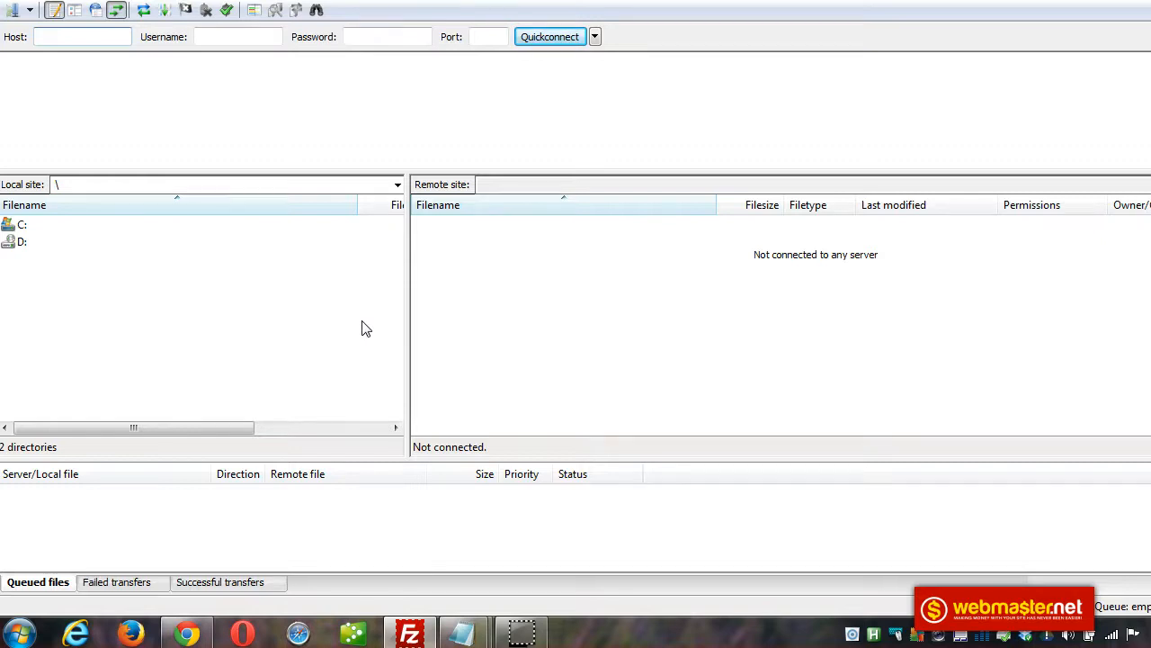
{"action": "left_click", "coordinate": [16, 11]}
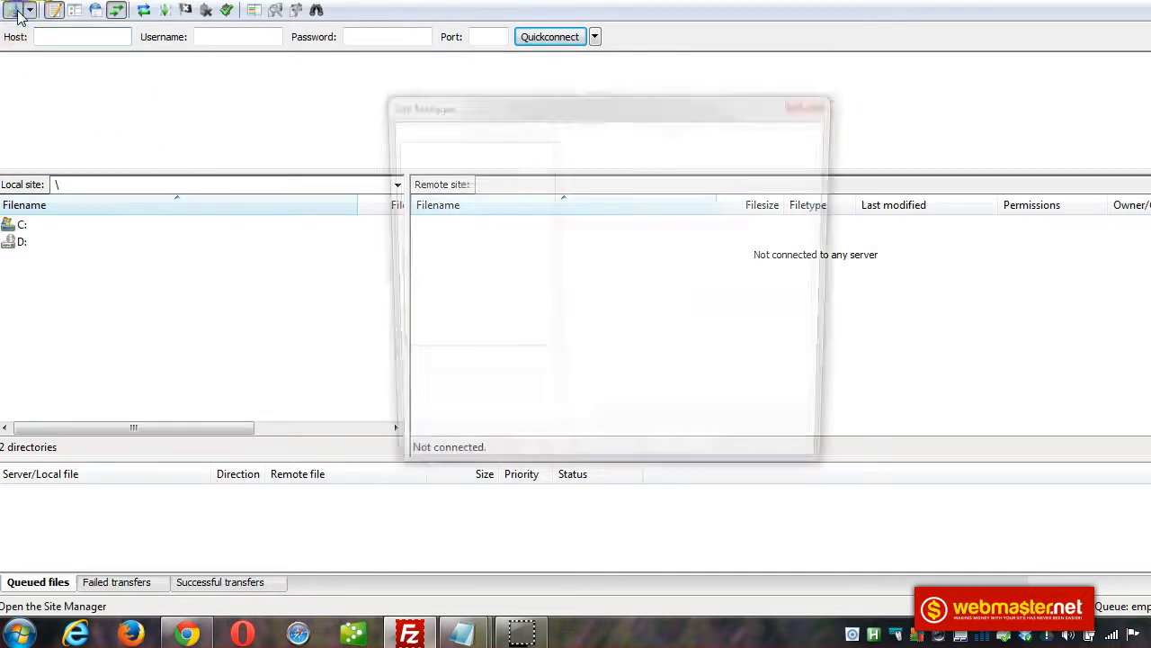
{"action": "double_click", "coordinate": [461, 161]}
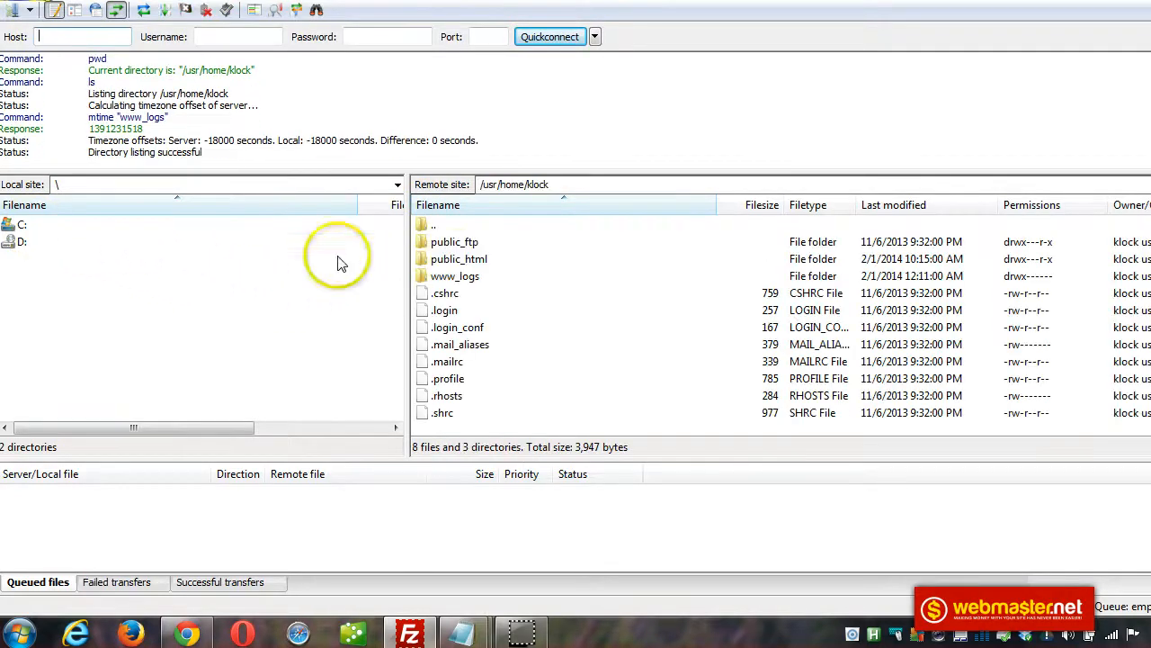
{"action": "double_click", "coordinate": [462, 259]}
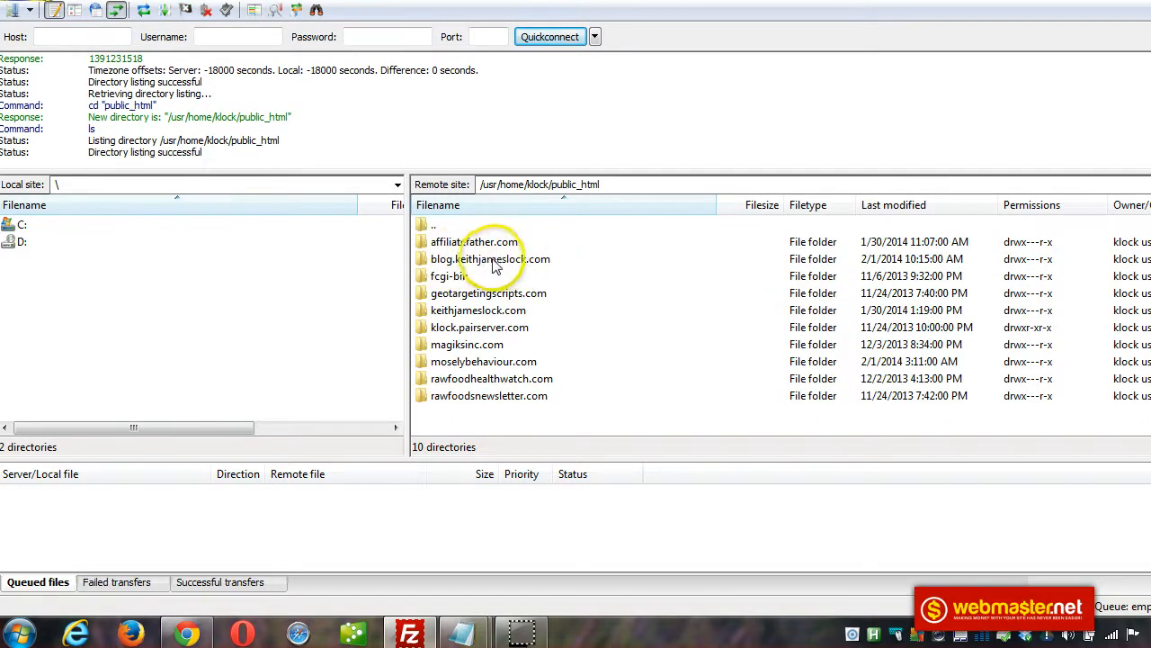
{"action": "double_click", "coordinate": [486, 259]}
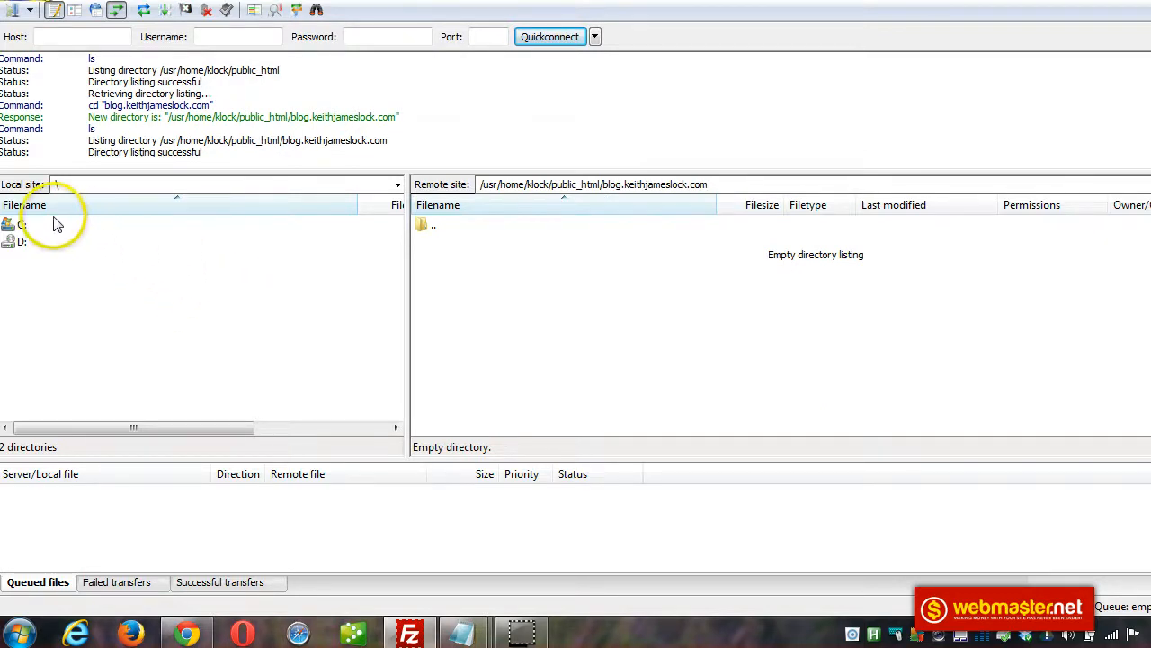
Browse the local site from drive C: to the wordpress folder inside wordpress-3.8.1 on the user's Desktop
{"action": "double_click", "coordinate": [20, 224]}
{"action": "scroll", "coordinate": [55, 306], "scroll_direction": "down", "scroll_amount": 2}
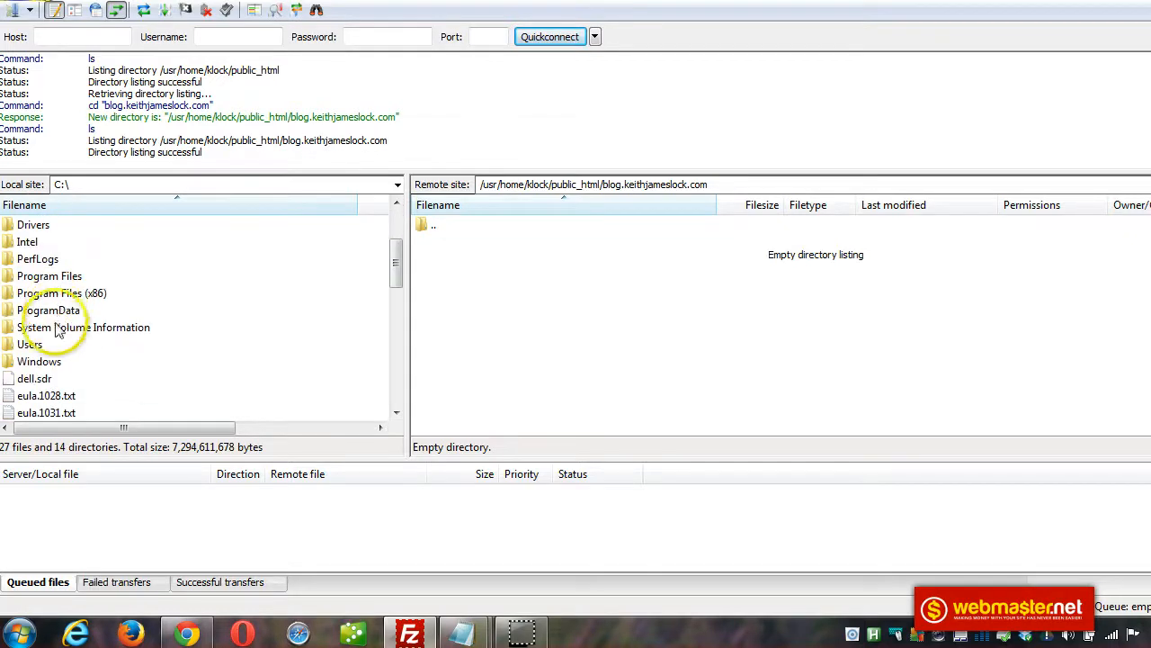
{"action": "double_click", "coordinate": [41, 344]}
{"action": "left_click", "coordinate": [33, 295]}
{"action": "double_click", "coordinate": [32, 297]}
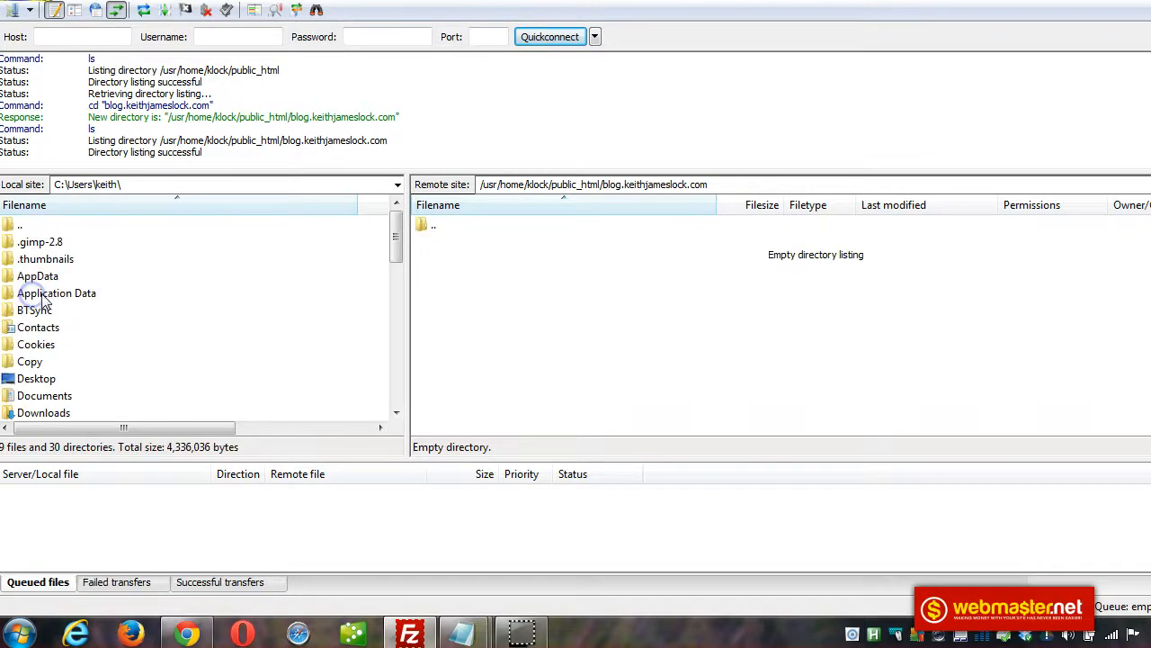
{"action": "double_click", "coordinate": [39, 379]}
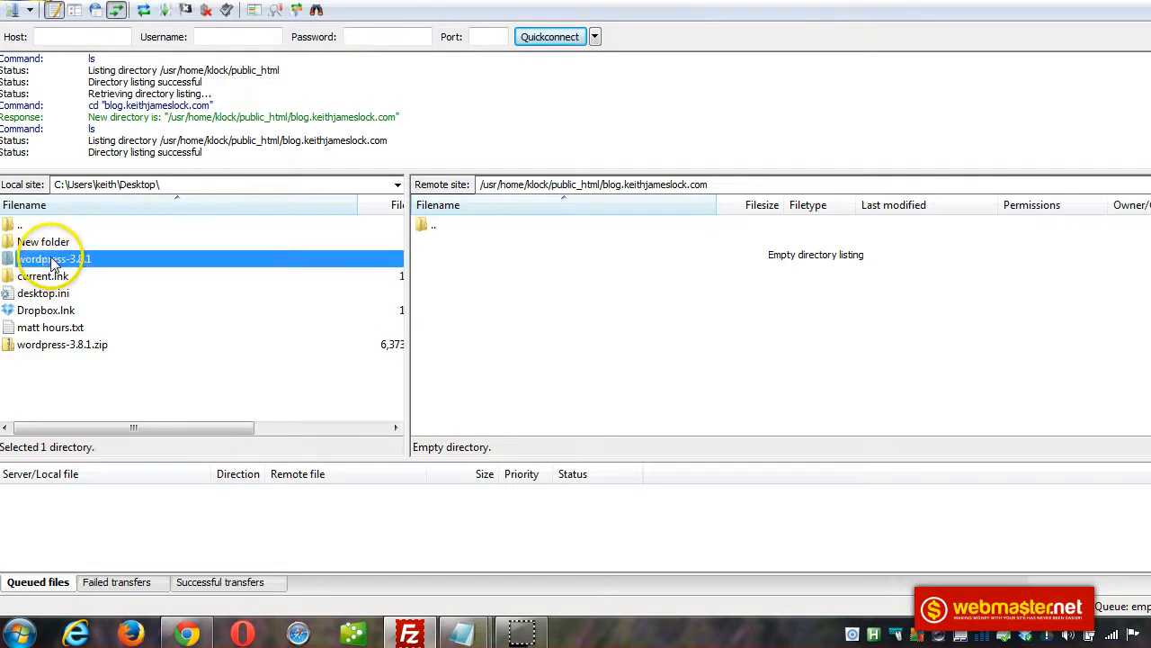
{"action": "double_click", "coordinate": [45, 260]}
{"action": "double_click", "coordinate": [40, 243]}
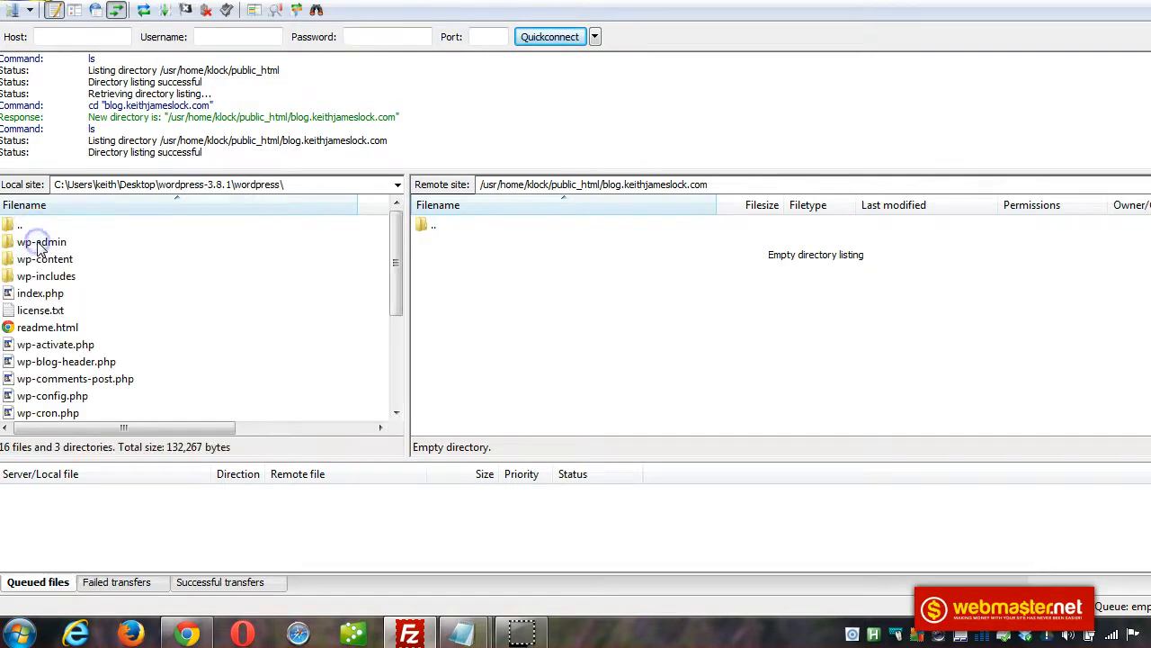
Upload all files and folders of the local wordpress folder to the blog subdomain folder on the server
{"action": "left_click", "coordinate": [45, 245]}
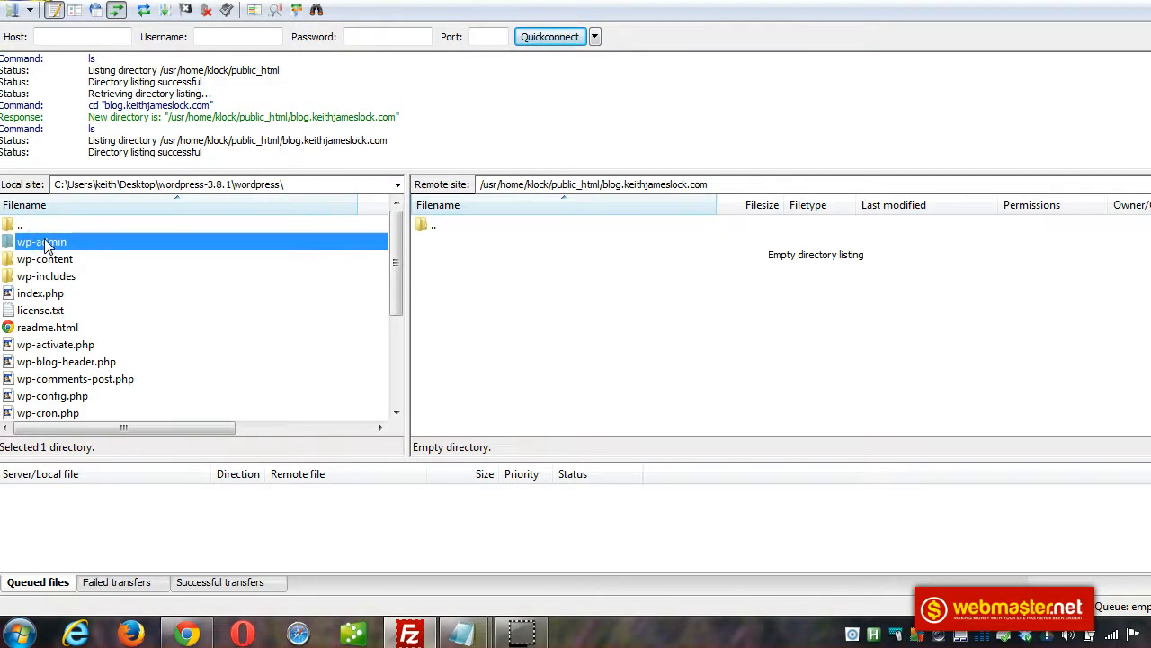
{"action": "key", "text": "ctrl+a"}
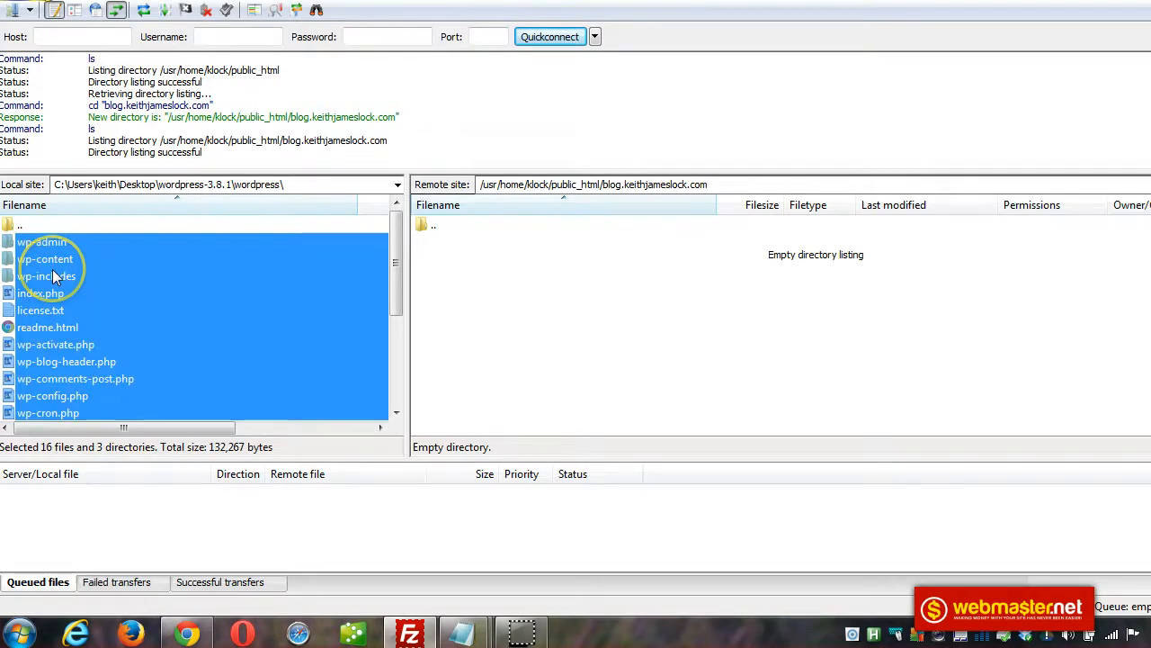
{"action": "right_click", "coordinate": [52, 269]}
{"action": "left_click", "coordinate": [63, 276]}
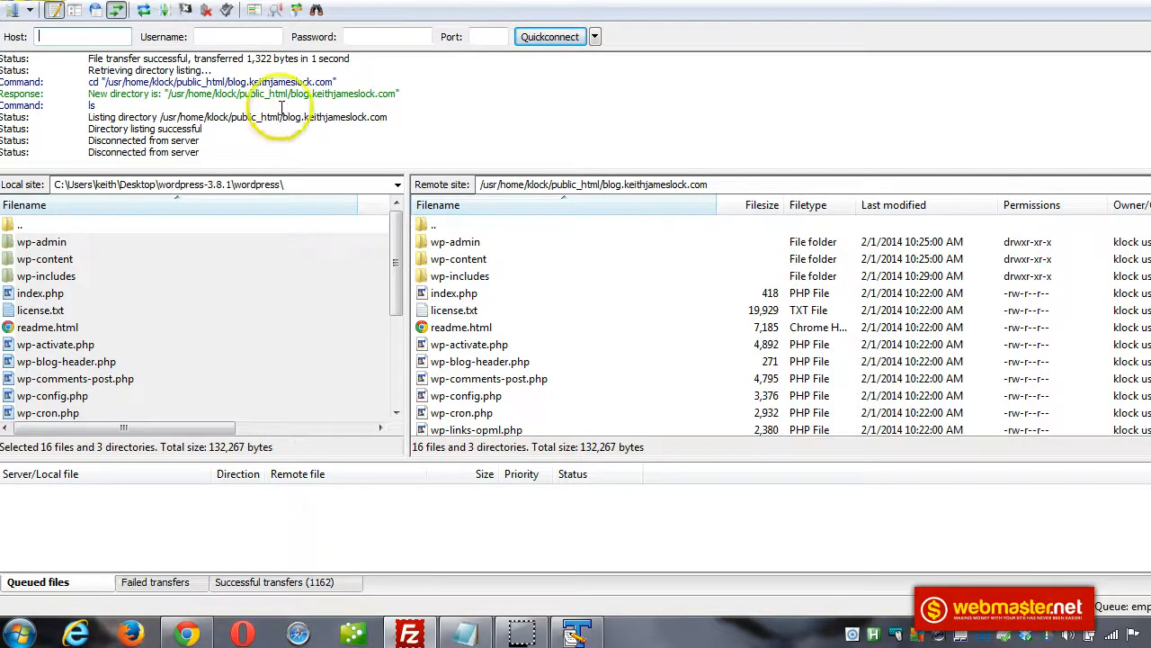
Copy the blog subdomain name from the end of the remote site path and switch to Chrome
{"action": "left_click", "coordinate": [594, 180]}
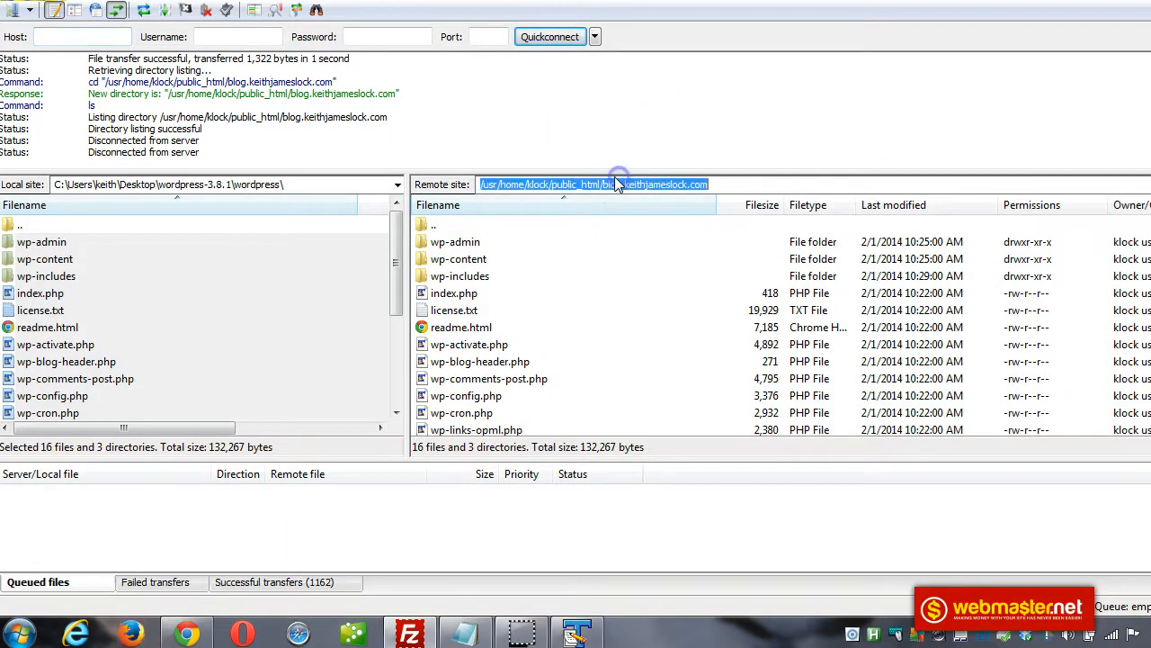
{"action": "left_click", "coordinate": [606, 184]}
{"action": "left_click_drag", "start_coordinate": [602, 185], "coordinate": [728, 190]}
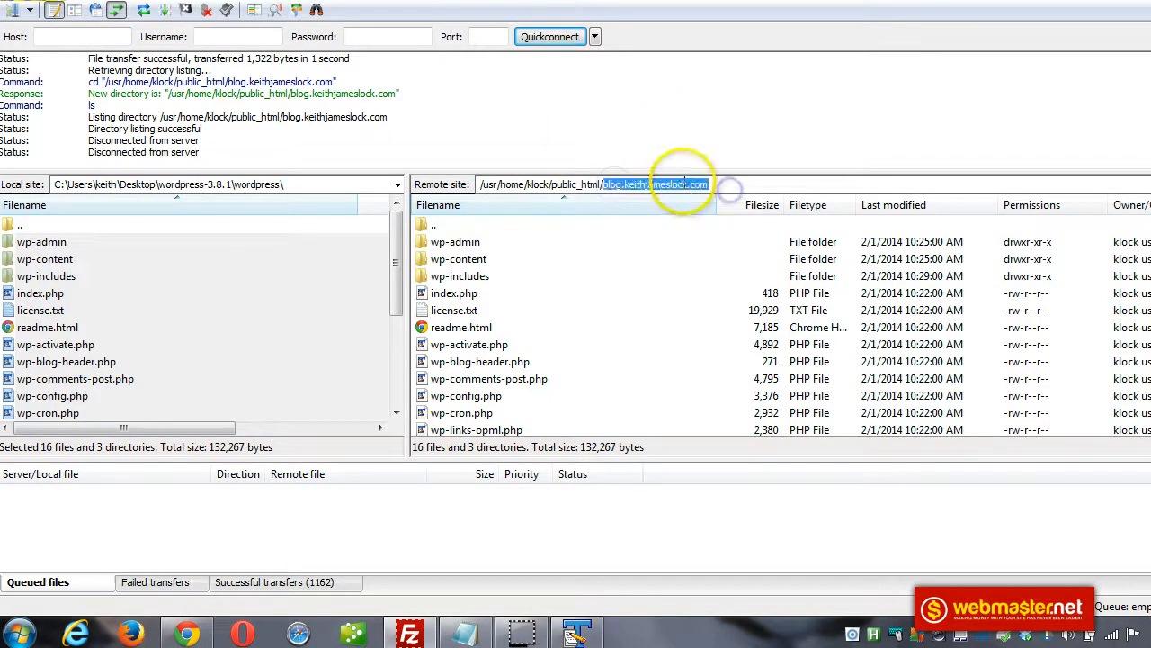
{"action": "right_click", "coordinate": [729, 190]}
{"action": "left_click", "coordinate": [727, 241]}
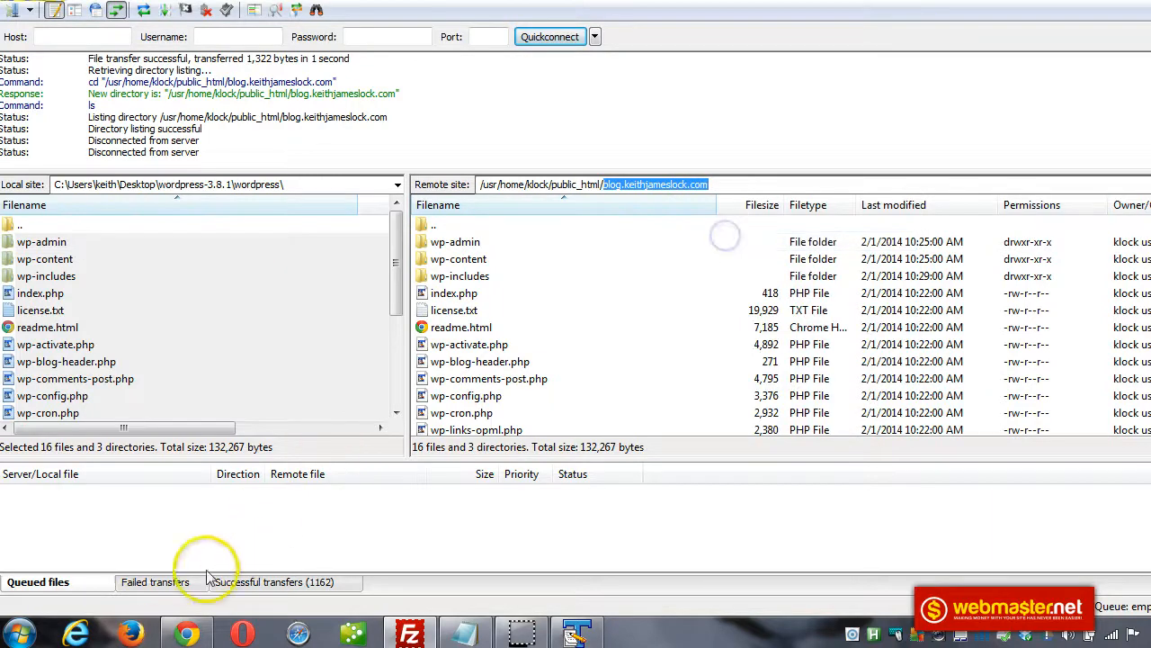
{"action": "left_click", "coordinate": [186, 632]}
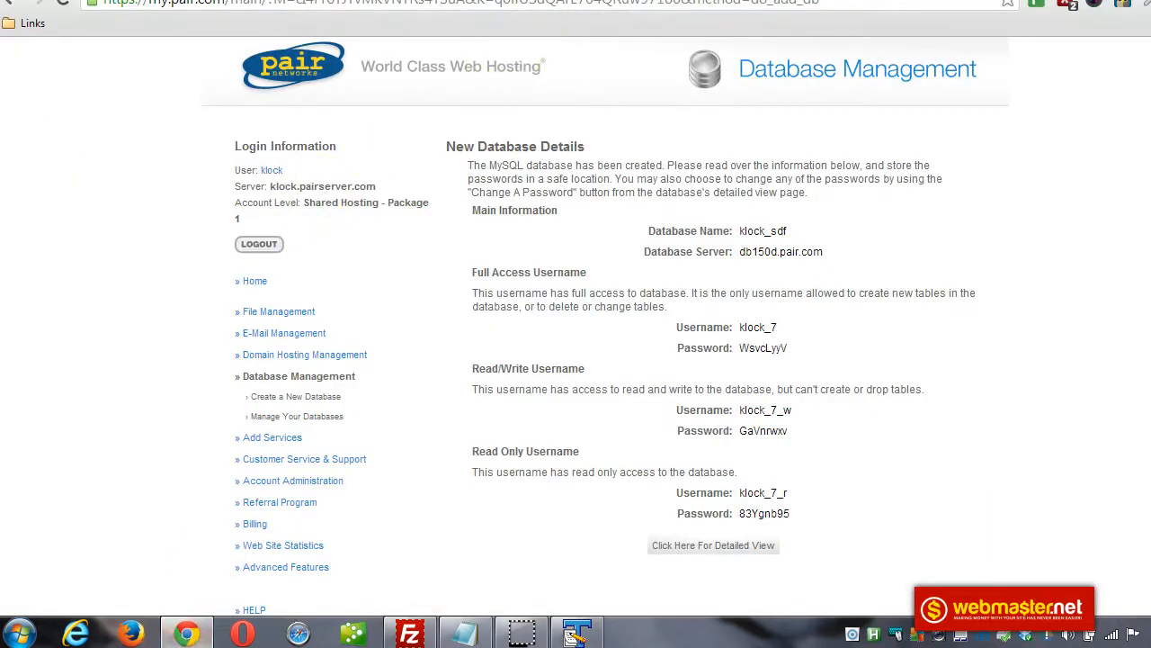
Open a new browser tab and try to load the blog subdomain from the copied address
{"action": "key", "text": "ctrl+t"}
{"action": "right_click", "coordinate": [540, 3]}
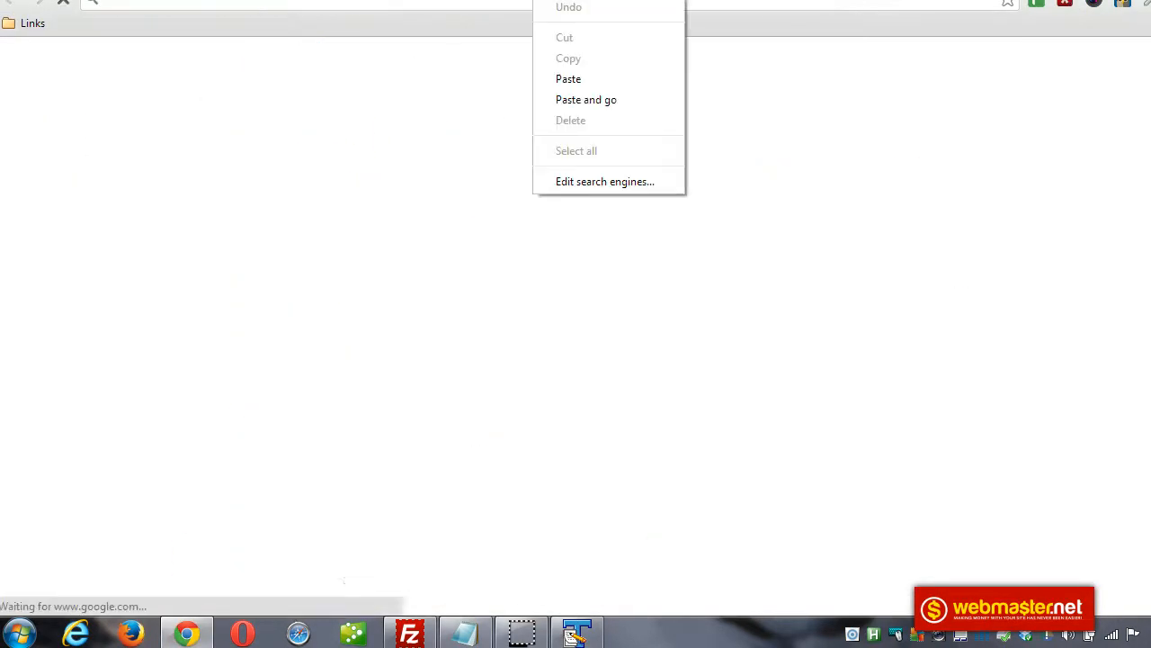
{"action": "left_click", "coordinate": [572, 100]}
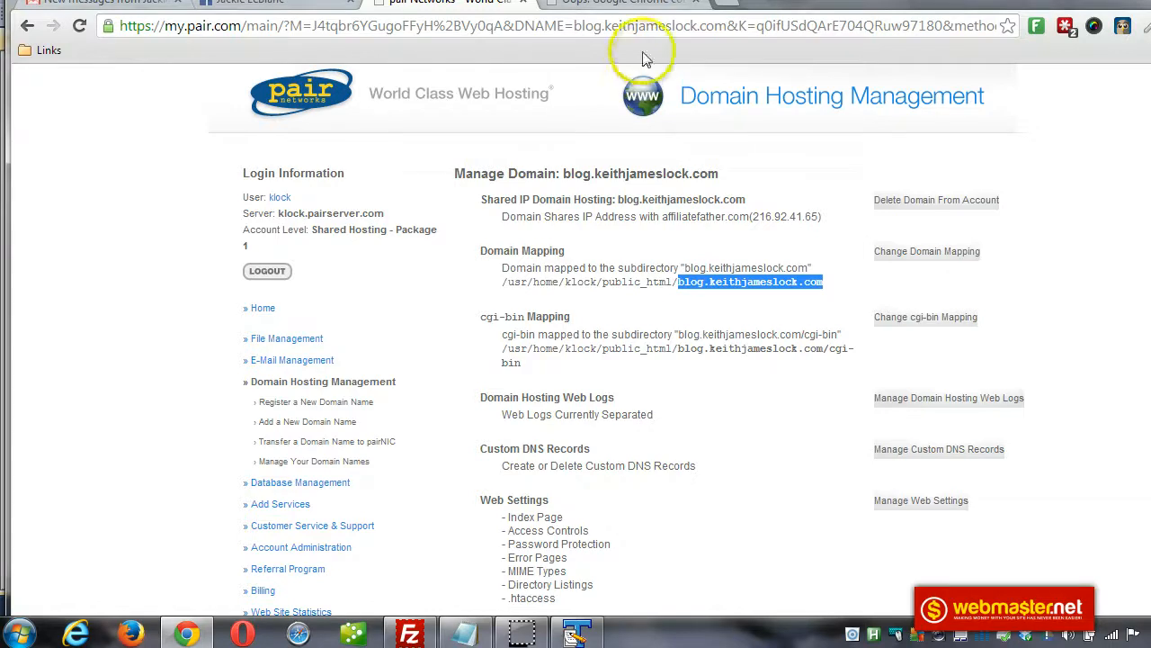
Retry the copied blog subdomain address in its tab and return to the pair Networks domain management page for that subdomain
{"action": "left_click", "coordinate": [580, 4]}
{"action": "right_click", "coordinate": [569, 23]}
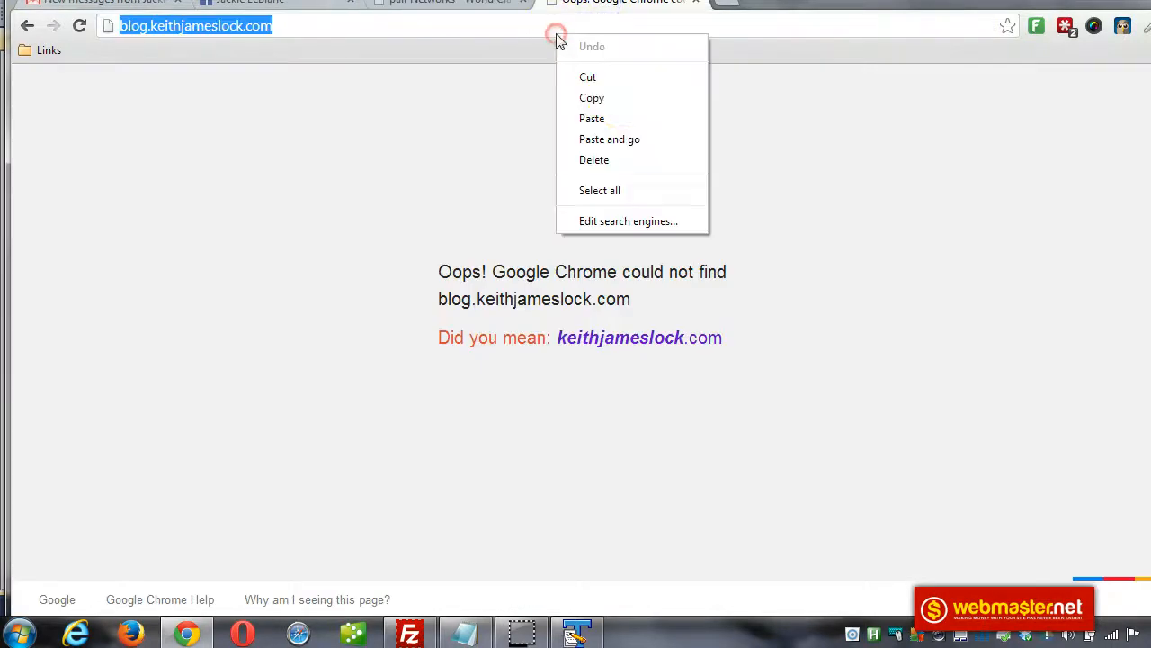
{"action": "left_click", "coordinate": [621, 139]}
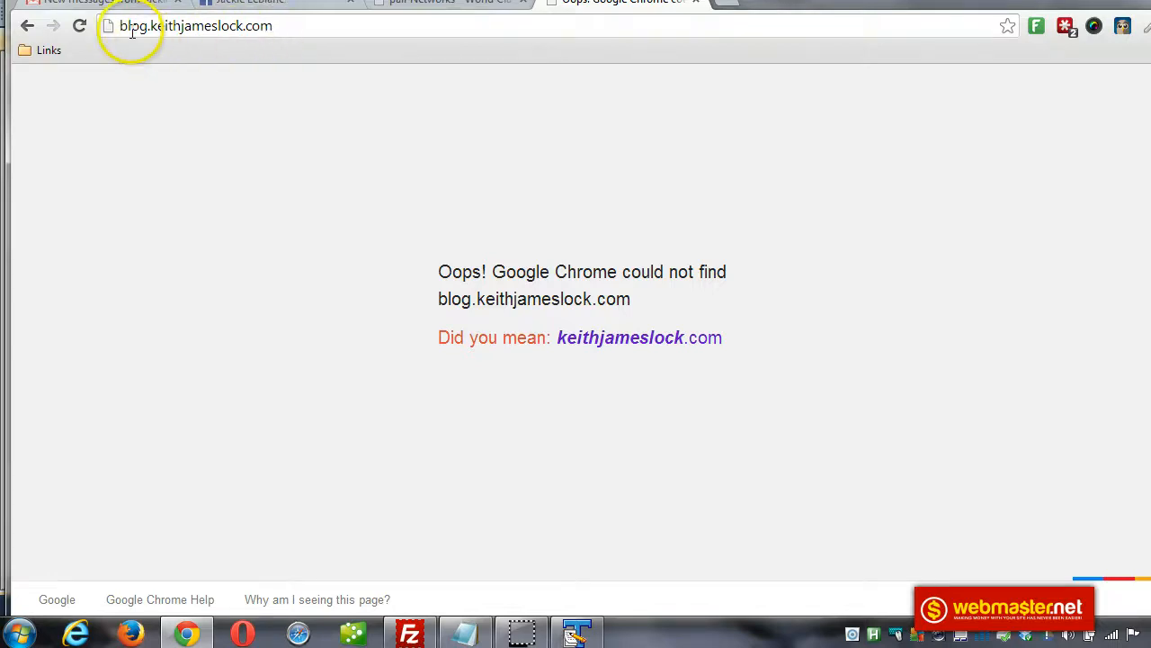
{"action": "left_click_drag", "start_coordinate": [120, 28], "coordinate": [282, 23]}
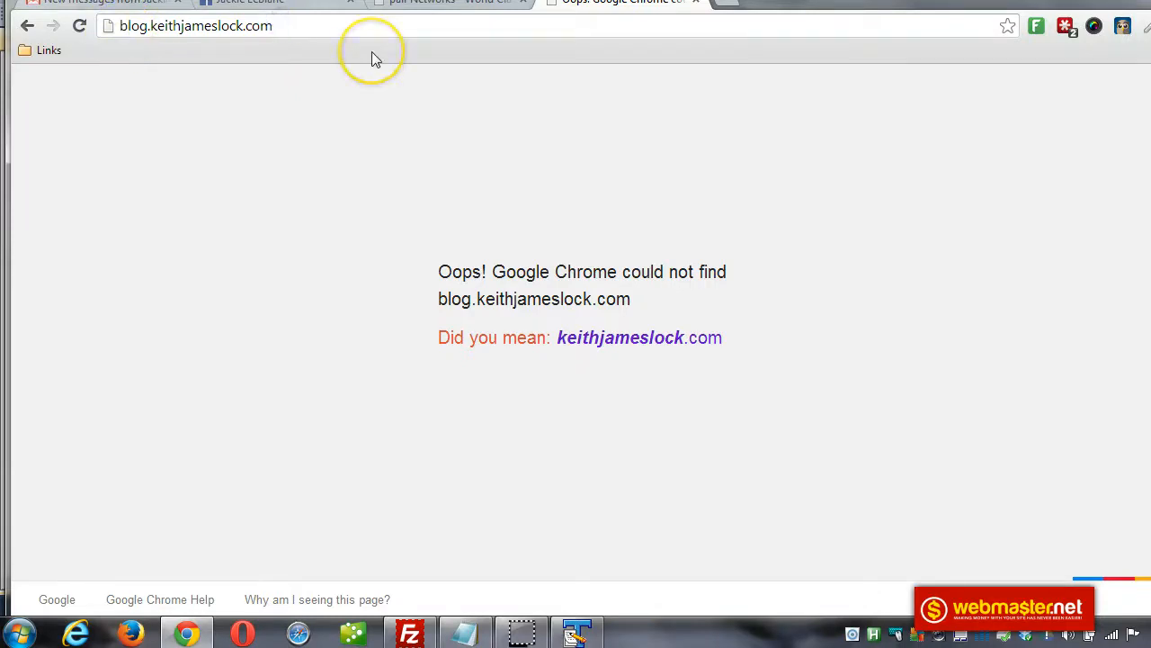
{"action": "left_click", "coordinate": [450, 5]}
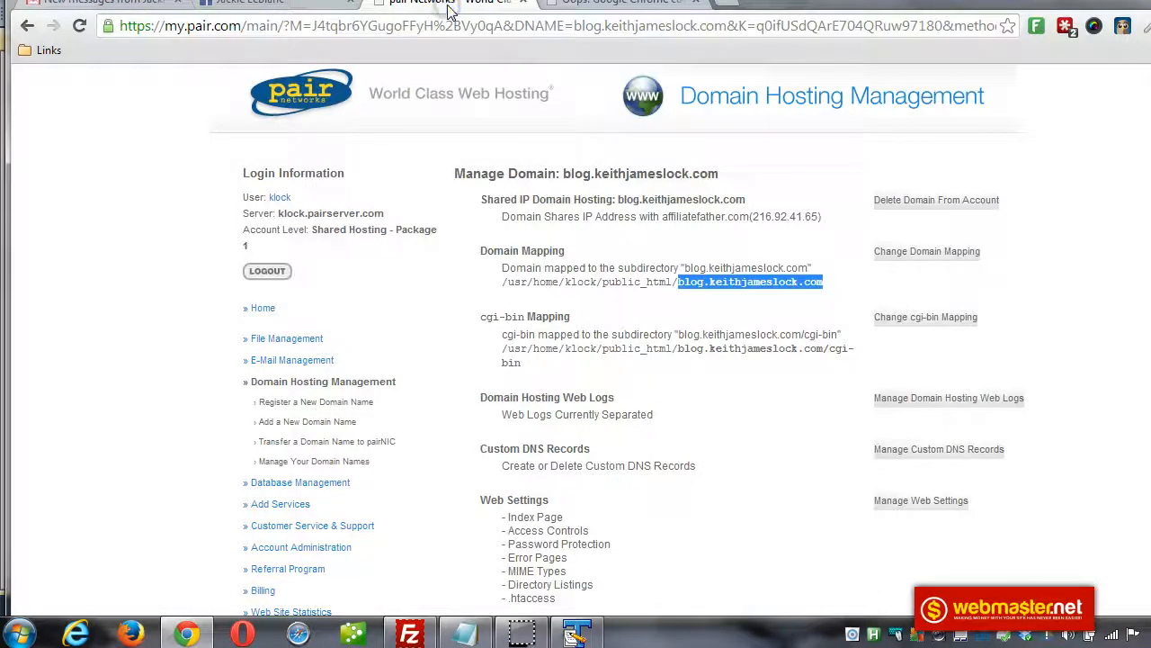